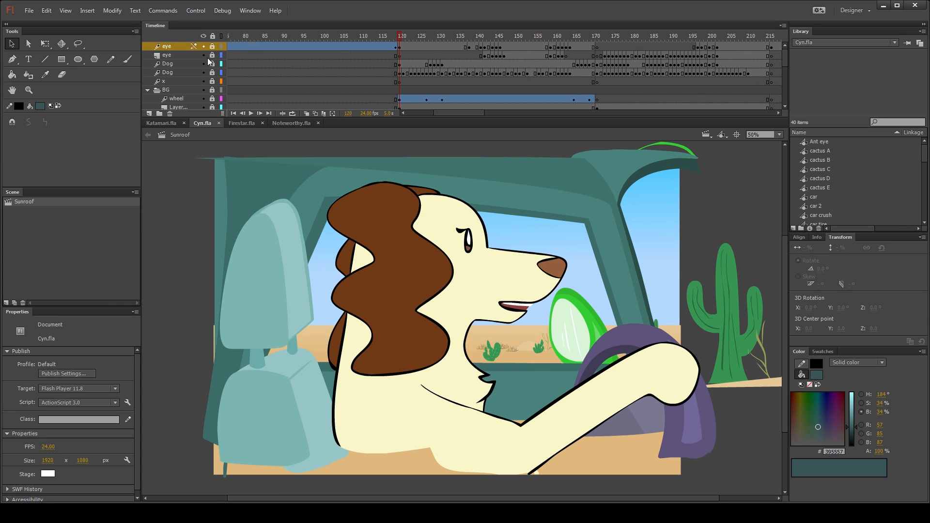
- Play the Sunroof scene from frame 120 and examine the moving background behind the car interior
key("Return")
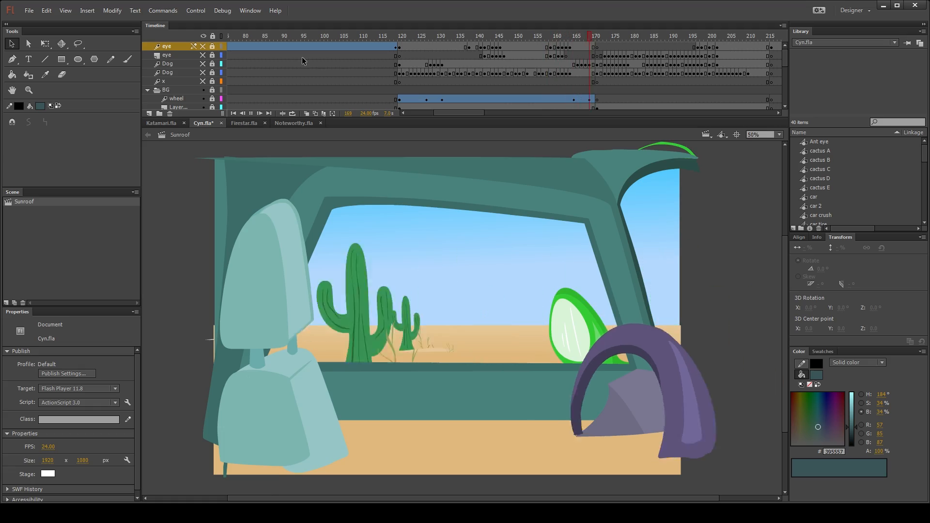
key("Return")
scroll(564, 74, "down", 2)
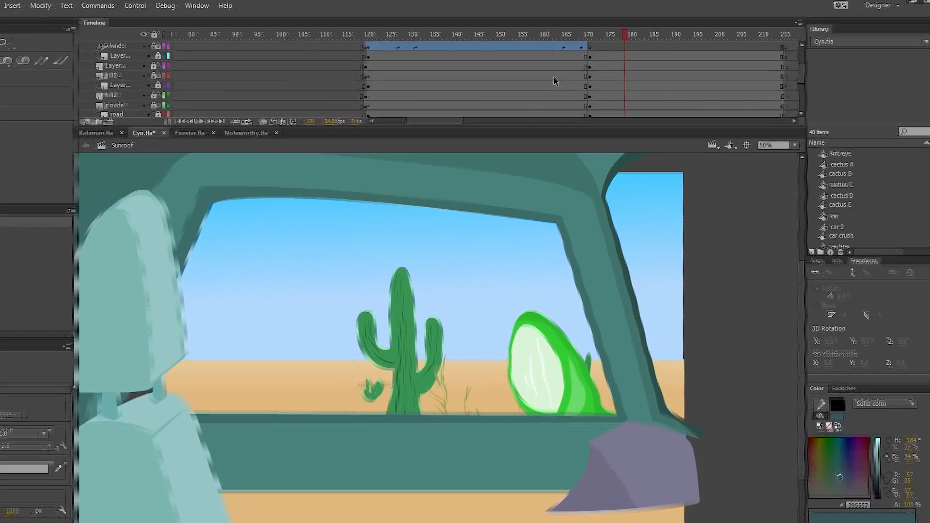
scroll(555, 81, "down", 1)
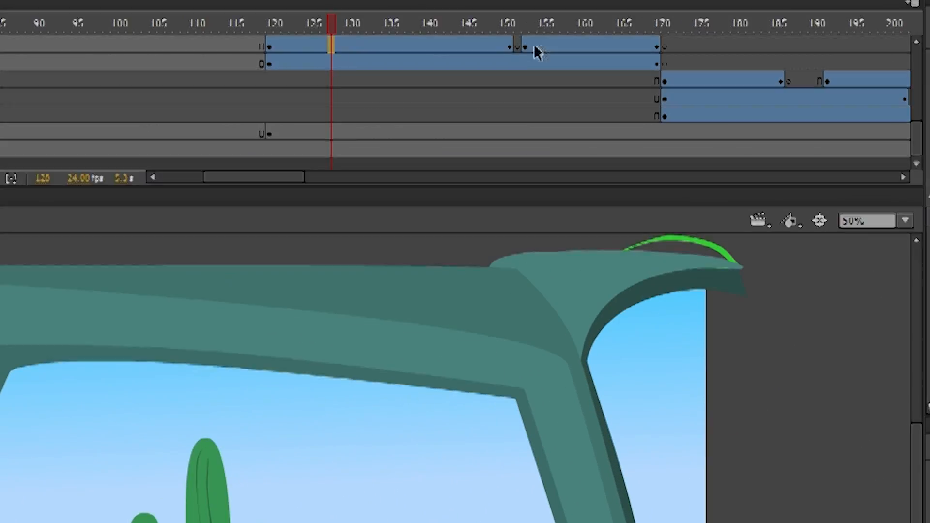
- Examine the background tween spans from about frame 155 to 194, and play the scene through the open-road shot
left_click(541, 48)
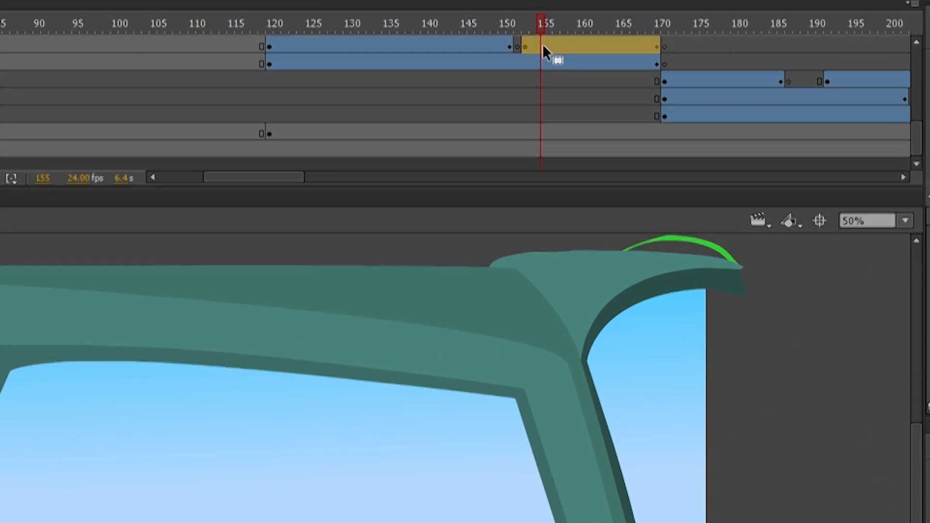
left_click(679, 48)
left_click_drag(678, 47, 840, 46)
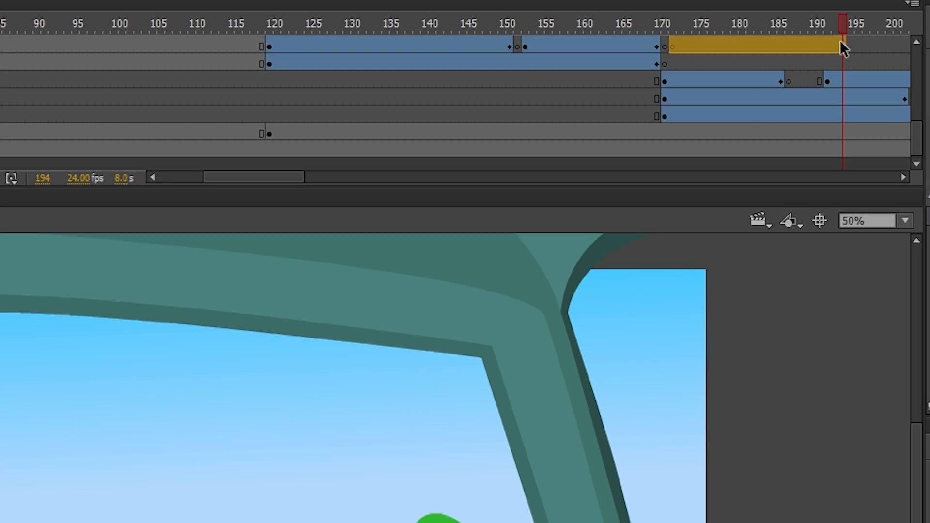
left_click_drag(769, 24, 282, 38)
key("Return")
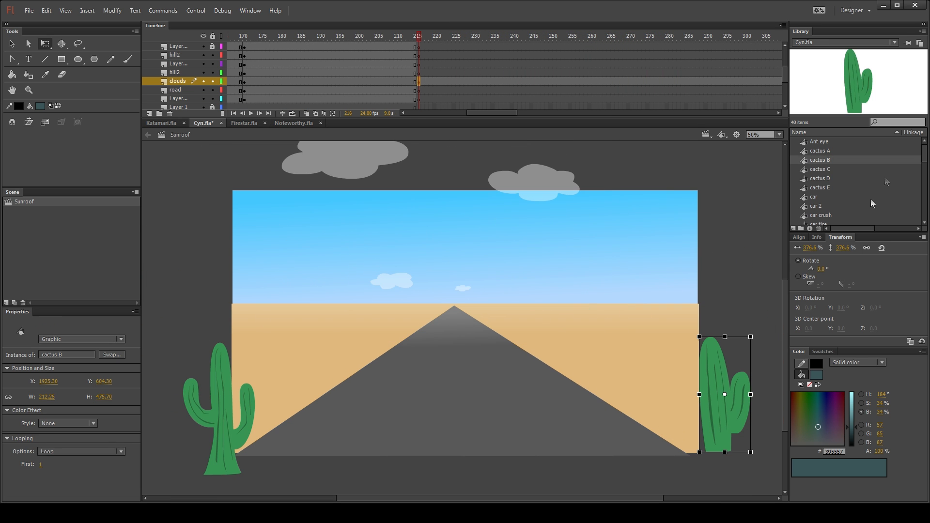
- Place desert group 6 from the library on the stage and position it along the road's right-hand edge
scroll(852, 184, "down", 3)
left_click(823, 196)
scroll(823, 196, "down", 4)
left_click(836, 153)
left_click_drag(837, 153, 534, 354)
left_click_drag(543, 375, 571, 427)
left_click_drag(534, 325, 664, 357)
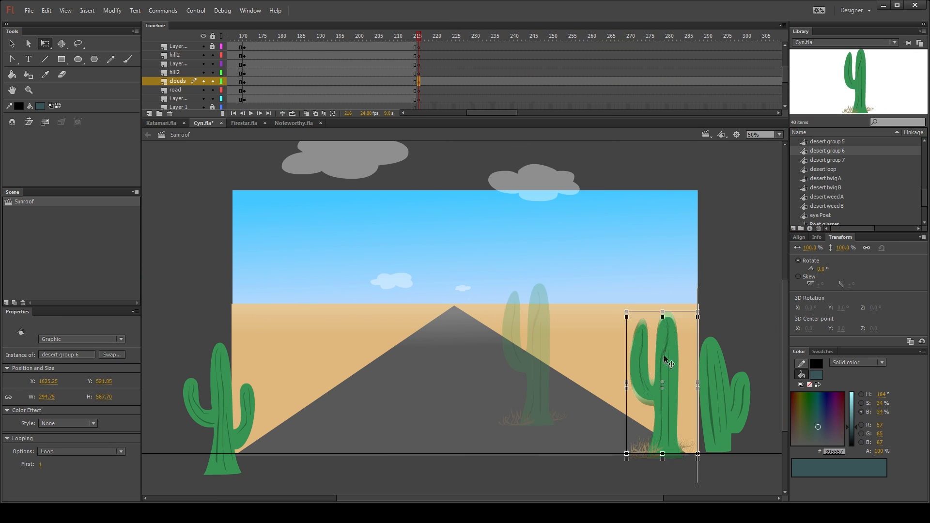
- Place desert group 7 beside the road's left-hand edge, and cut and paste it in place onto the layer below road
left_click_drag(828, 160, 417, 439)
left_click_drag(386, 416, 221, 421)
key("ctrl+x")
left_click(419, 99)
key("ctrl+shift+v")
- Insert blank keyframes after frame 242 from hill2 downward, and move the desert group 6 cactus past the stage's right-hand edge, enlarging it to about 150%
left_click_drag(523, 73, 523, 99)
key("F7")
left_click_drag(667, 388, 765, 449)
left_click_drag(726, 377, 705, 341)
- Move the desert group 6 cactus on hill2 above the horizon at frame 242 and shrink it
left_click(520, 74)
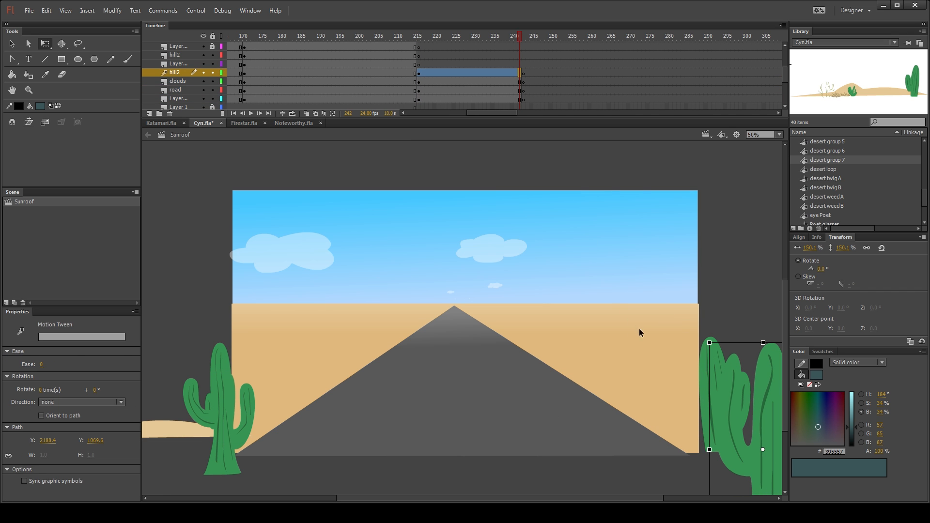
left_click_drag(763, 434, 556, 241)
left_click_drag(575, 352, 530, 324)
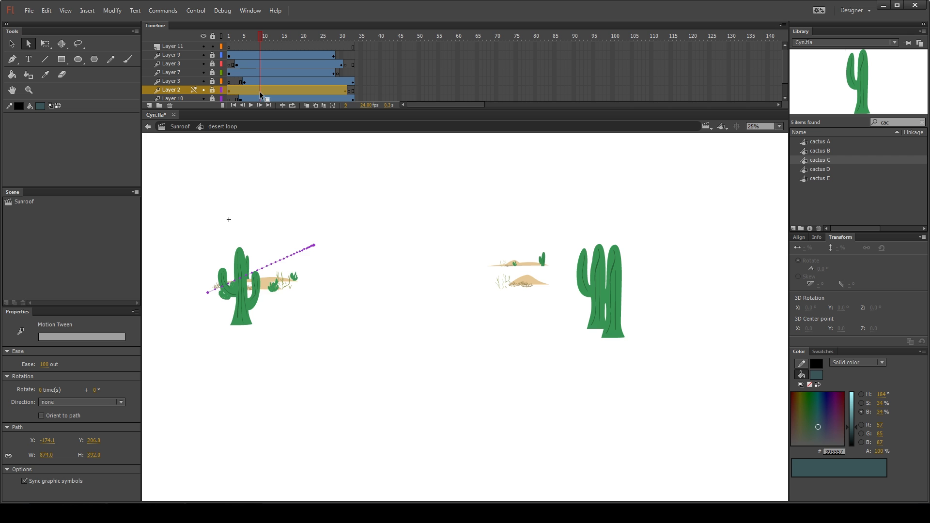
- Copy the motion tween frames of Layer 2 in the desert loop symbol and paste them onto Layer 11
right_click(260, 91)
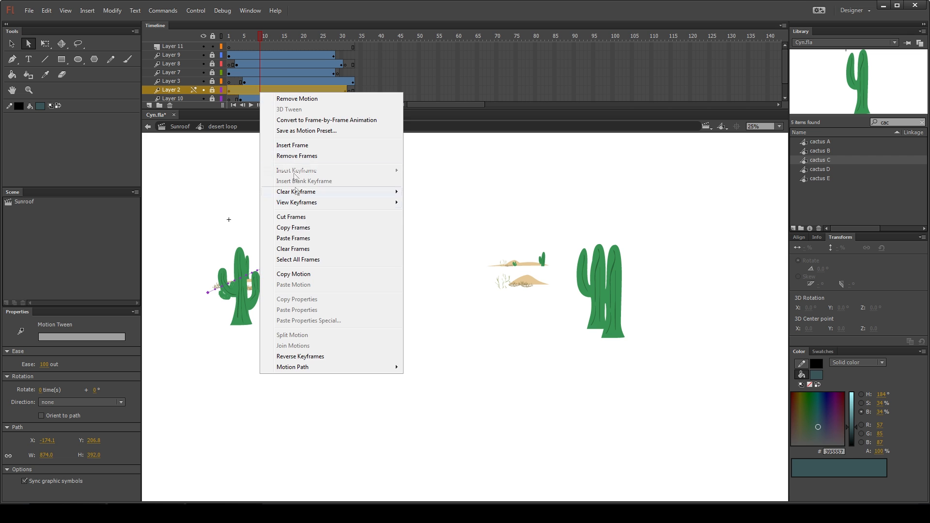
left_click(296, 231)
left_click(256, 46)
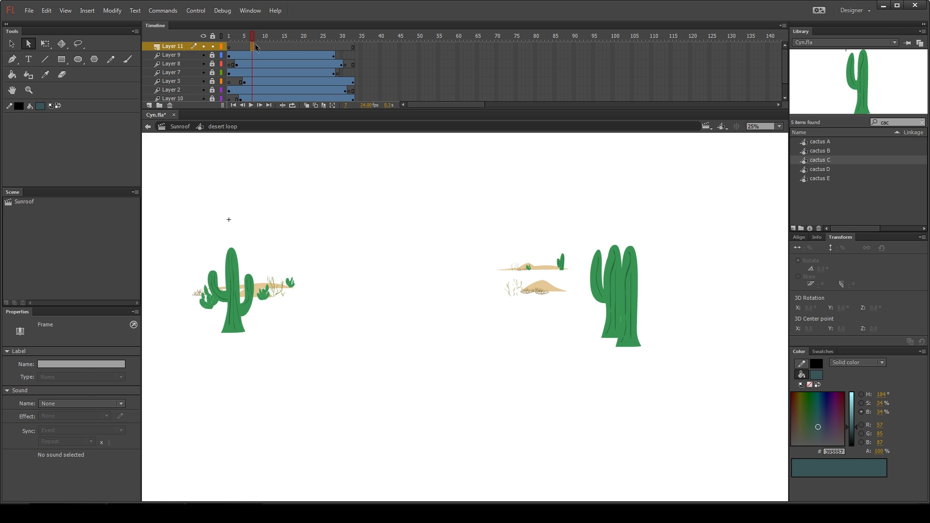
right_click(256, 45)
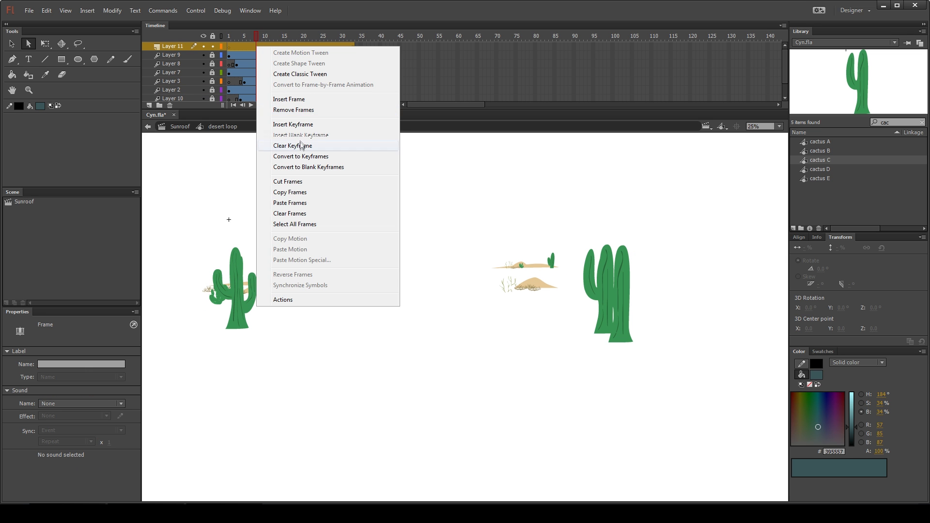
left_click(292, 204)
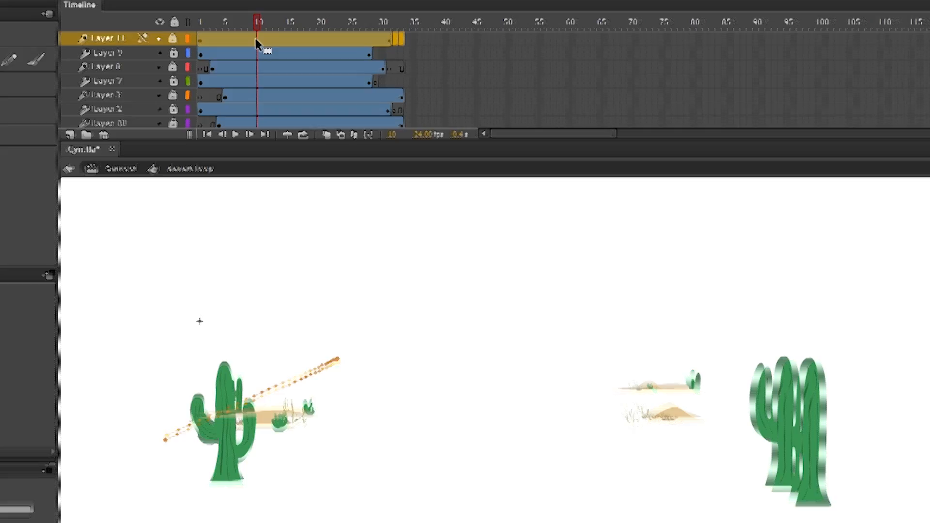
- Convert the motion tweens on Layer 11 and Layer 9 to frame-by-frame animation
right_click(263, 47)
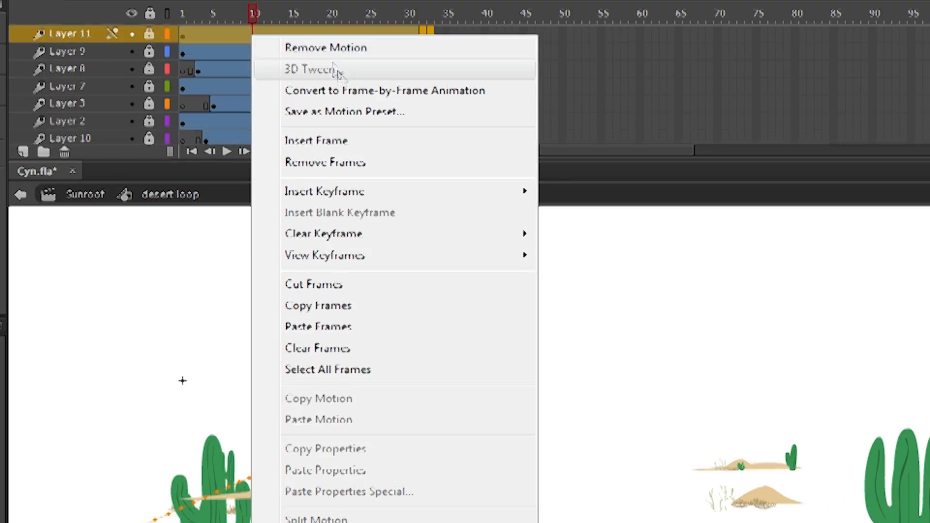
left_click(340, 91)
right_click(297, 51)
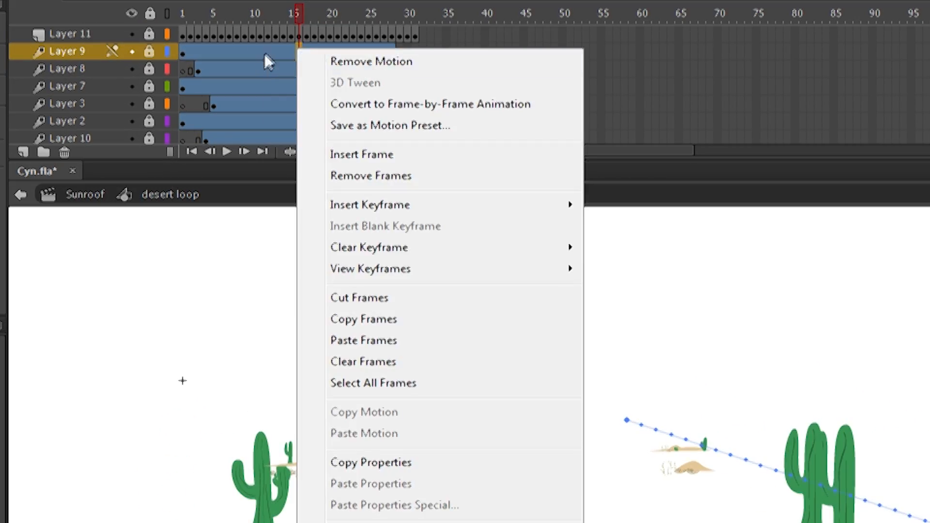
right_click(264, 54)
left_click(310, 109)
- Shift Layer 9's keyframes to start at frame 14 and Layer 11's keyframes to start at frame 19
left_click(361, 16)
left_click_drag(391, 51, 308, 54)
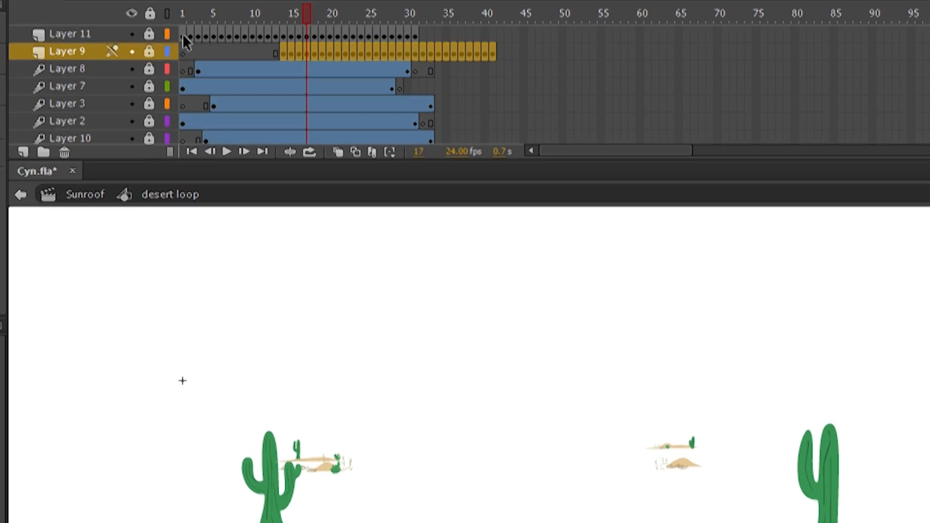
left_click_drag(183, 36, 513, 37)
left_click(531, 53)
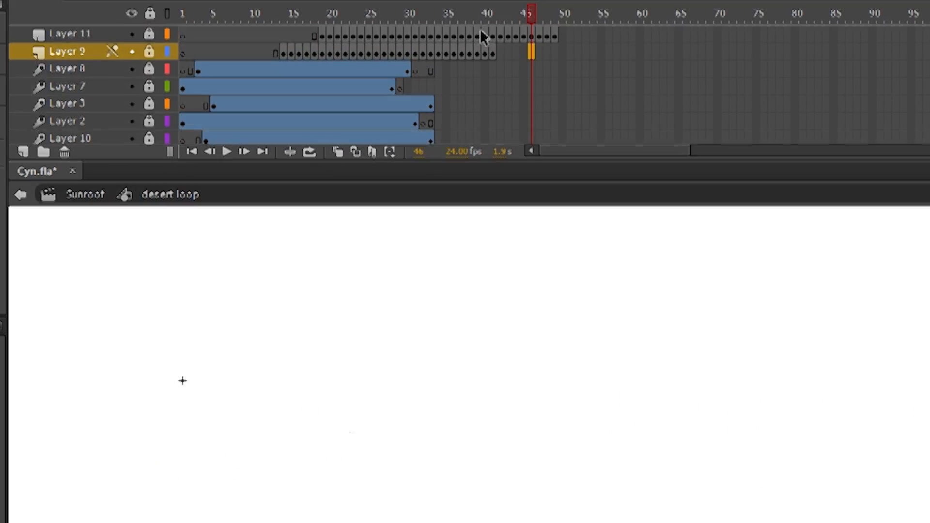
- Move the keyframes beyond frame 33 on Layers 9 and 11 to the loop's beginning, keeping a blank gap before the existing keyframes
left_click_drag(457, 17, 438, 22)
left_click_drag(439, 55, 222, 57)
left_click(243, 54)
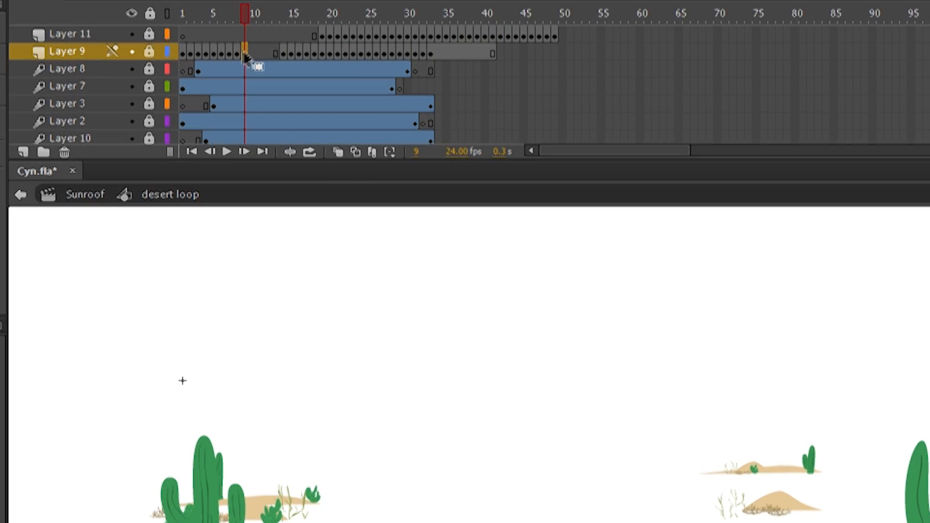
left_click_drag(444, 41, 307, 41)
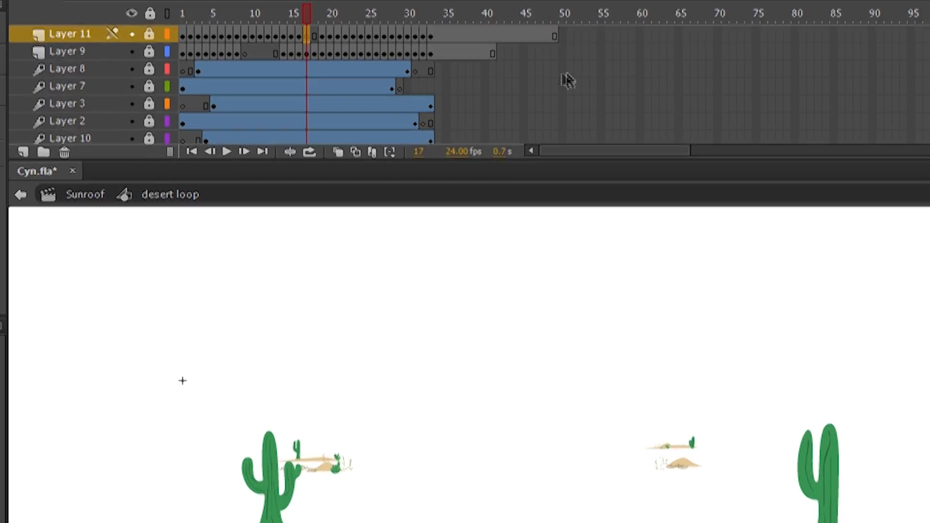
- Remove the leftover frames past frame 33 on Layers 11 and 9, and scrub the loop to check it
left_click_drag(567, 78, 444, 37)
right_click(441, 38)
left_click(512, 166)
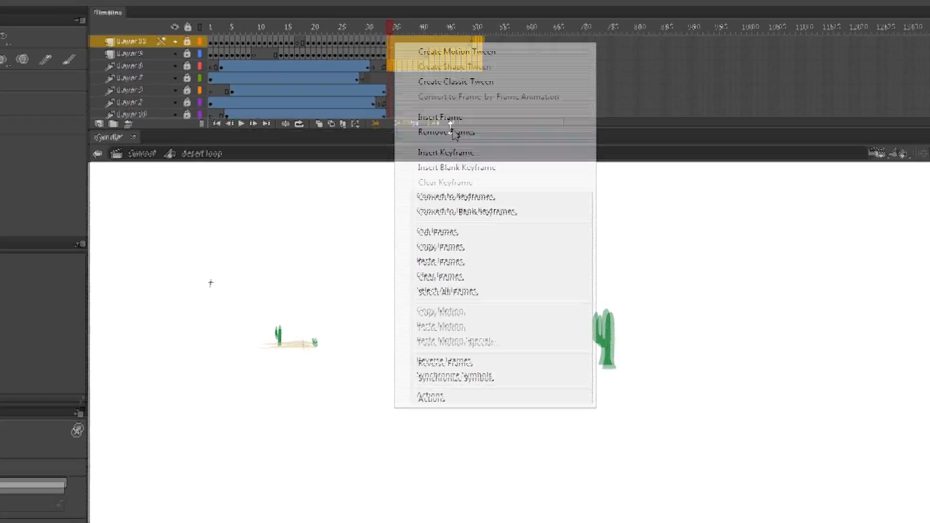
left_click_drag(398, 20, 337, 63)
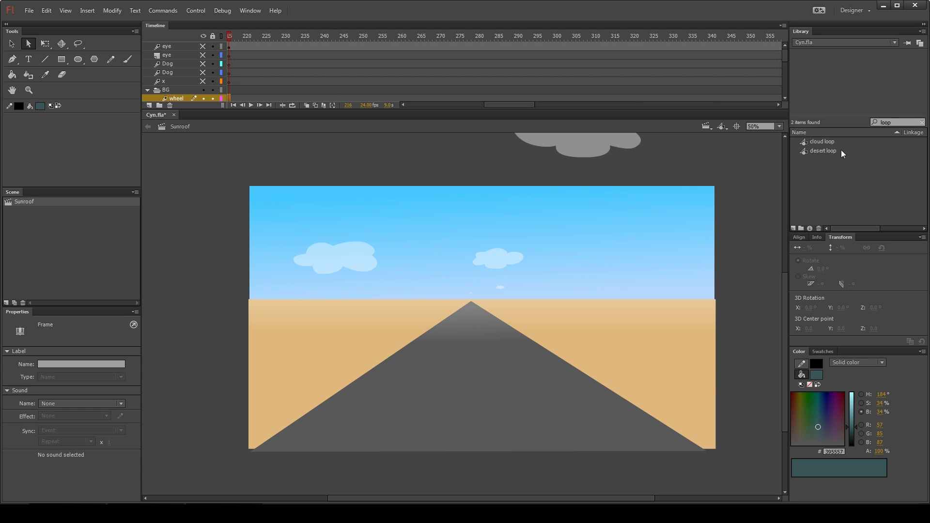
- Position the desert loop symbol over the open-road shot and play the Sunroof scene
left_click_drag(482, 361, 484, 360)
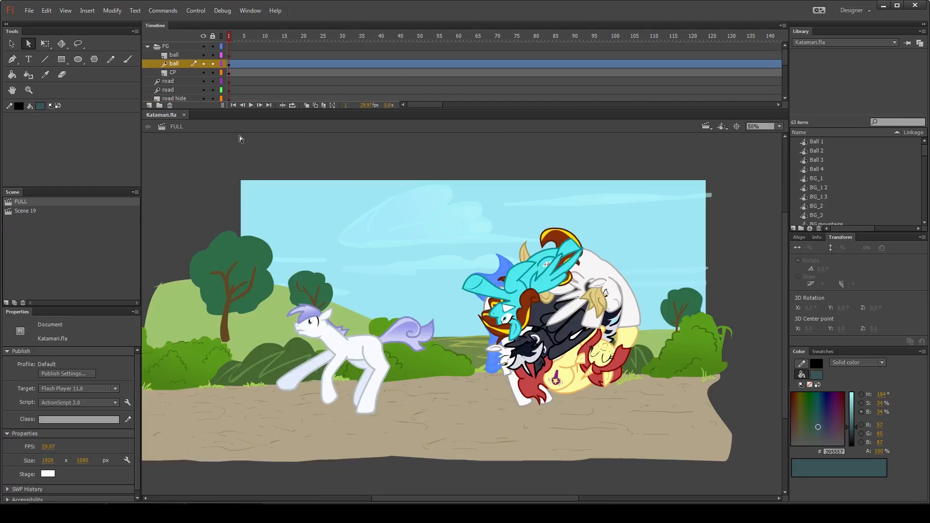
key("Return")
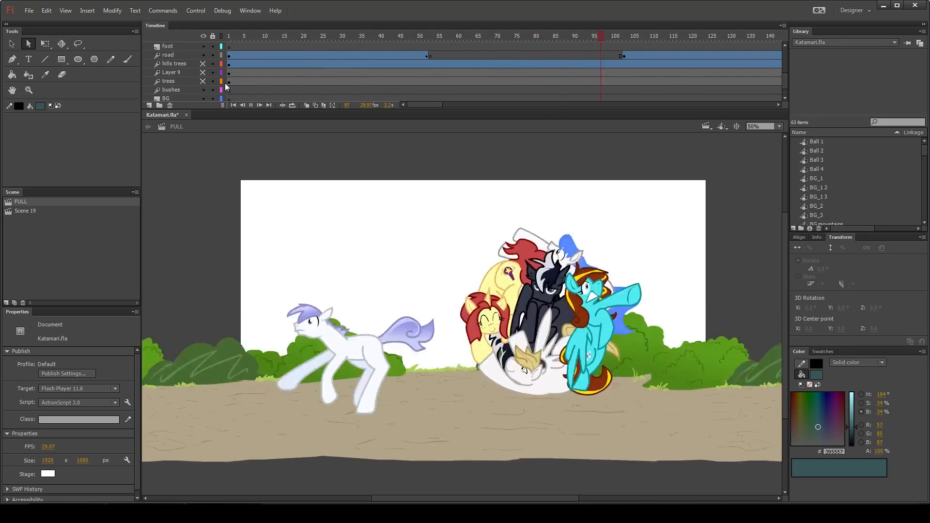
- Examine how far the bushes and road extend beyond both sides of the stage in Scene 19 of Katamari.fla
key("v")
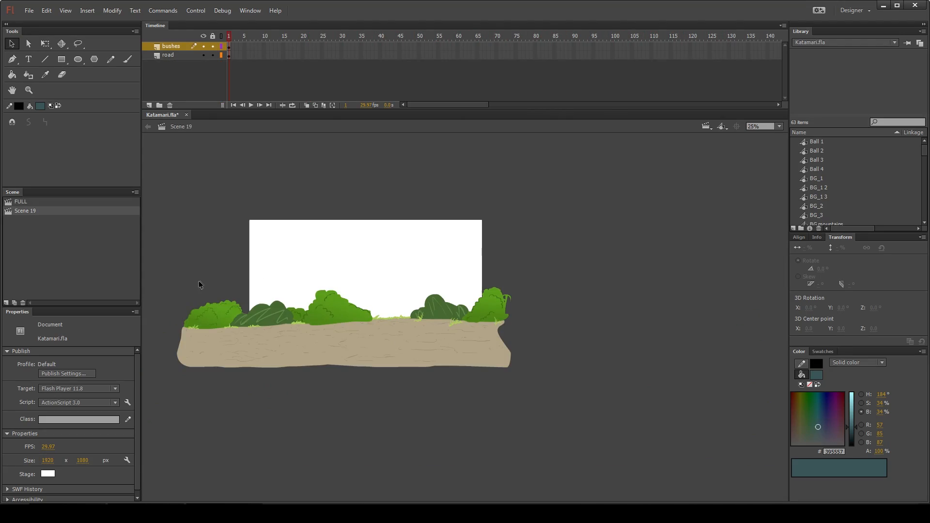
left_click_drag(172, 286, 249, 382)
left_click_drag(532, 269, 481, 390)
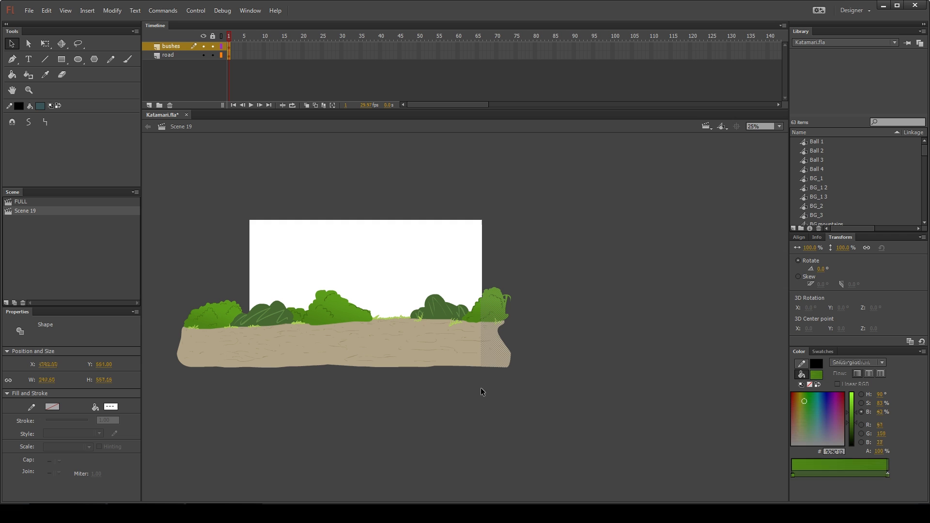
left_click(531, 279)
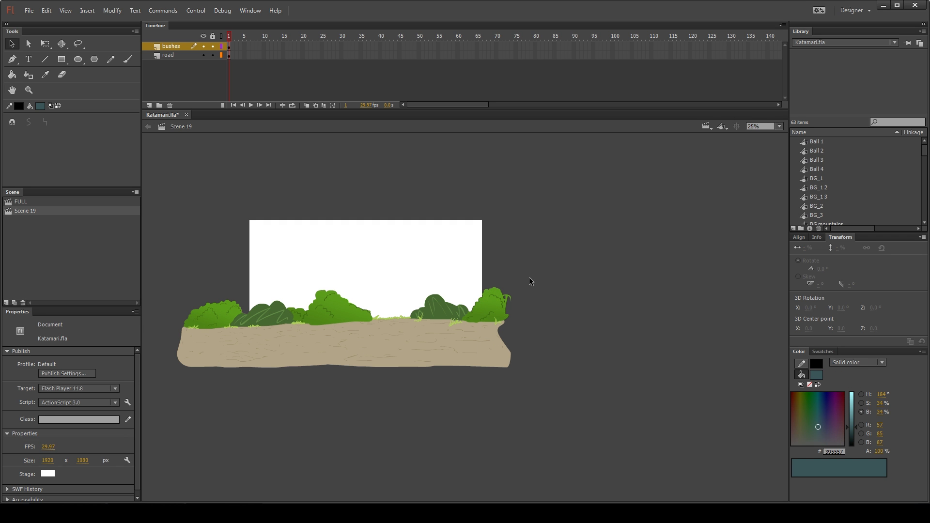
- Paint a brown forked tree trunk rising from the road on the tree layer and fill it
mouse_move(427, 408)
left_mouse_down()
mouse_move(428, 346)
mouse_move(455, 331)
left_mouse_up()
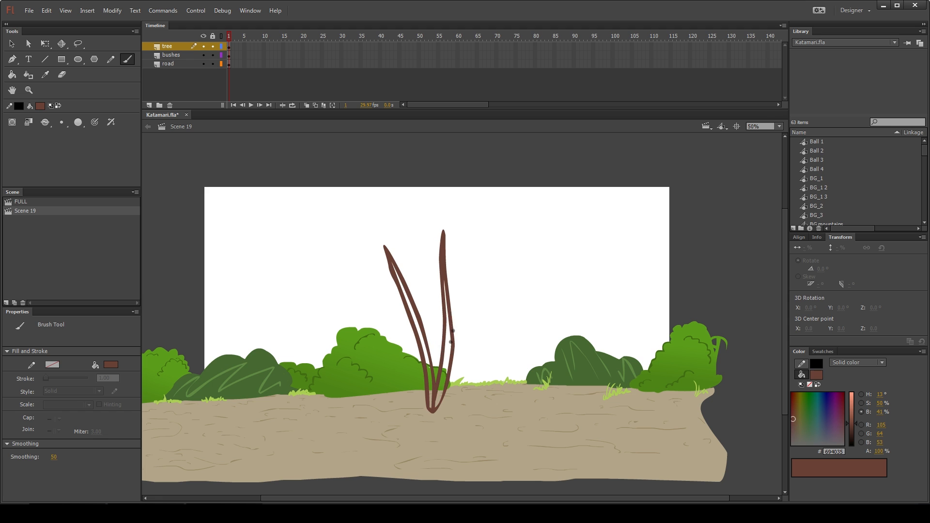
key("k")
left_click(442, 339)
- Paint the main foliage clump in green #336633 around the left branches and fill it, including the branches it covers
key("b")
left_click(41, 106)
left_click(124, 144)
left_click_drag(414, 206, 417, 336)
left_click(418, 290)
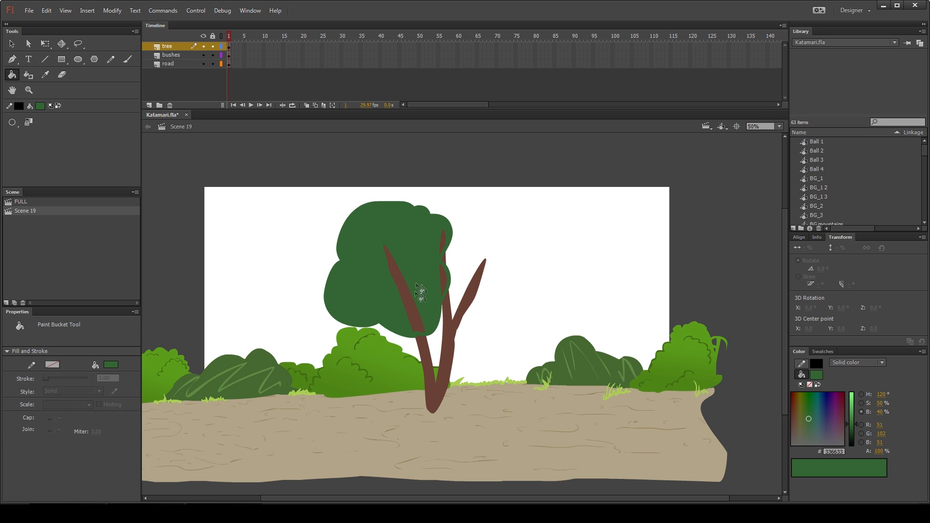
left_click(406, 290)
- Paint and fill a darker green #274F27 foliage mass behind the tree's right-hand branches using the paint-behind brush mode
key("b")
left_click(45, 122)
left_click(74, 145)
left_click_drag(851, 424, 852, 429)
left_click_drag(446, 223, 489, 323)
left_click(494, 295)
- Paint a dark green shadow clump on the lower part of the main foliage and fill it
left_click_drag(421, 300, 428, 328)
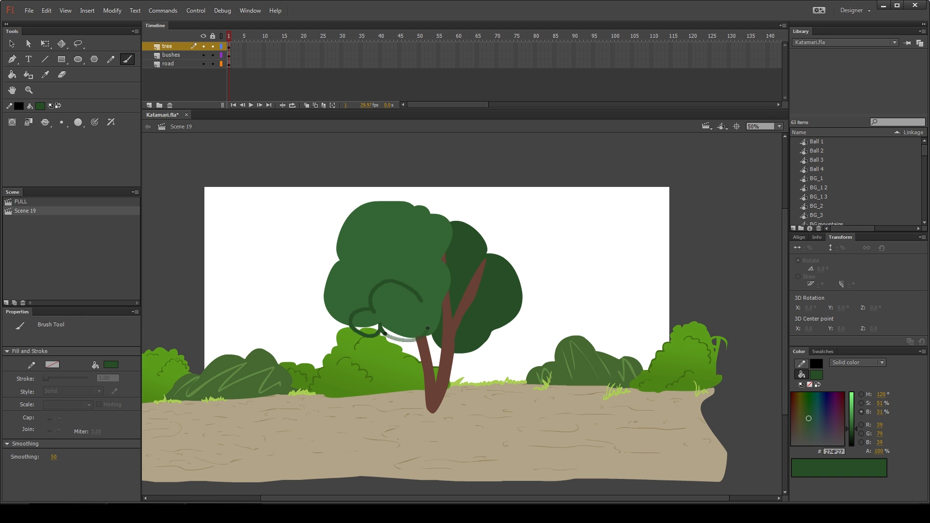
key("k")
left_click(420, 339)
- Try painting a bare brown tree across the road's right-hand end and mark it "NO." in orange
left_click(40, 106)
left_click(447, 344)
left_click_drag(663, 269, 674, 413)
left_click_drag(672, 355, 766, 205)
left_click_drag(698, 310, 636, 311)
left_click(41, 106)
left_click_drag(689, 351, 717, 290)
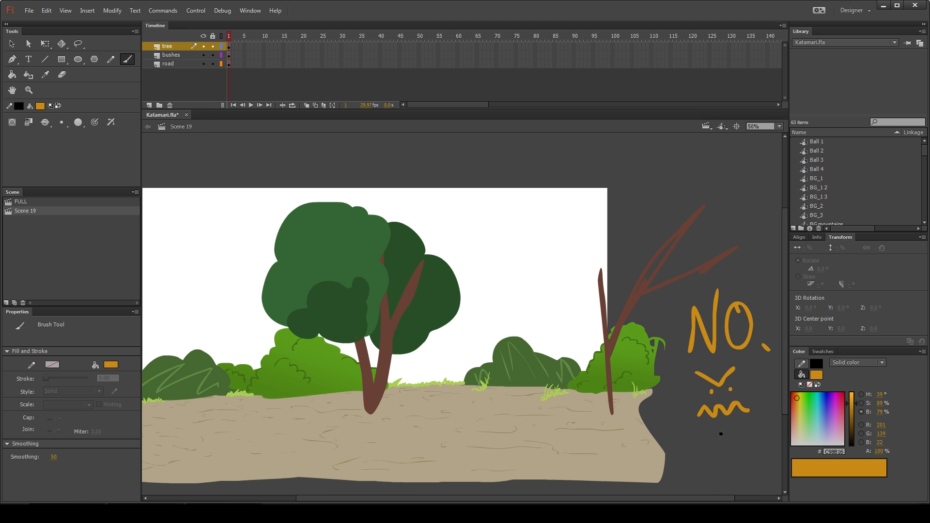
- Undo the bare brown tree and the orange marking beside it
key("ctrl+z")
key("ctrl+z")
key("ctrl+z")
key("ctrl+z")
key("ctrl+z")
key("ctrl+z")
key("ctrl+z")
key("ctrl+z")
key("ctrl+z")
key("ctrl+z")
key("ctrl+z")
key("ctrl+z")
- Copy frame 1 of the tree, bushes and road layers in Scene 19
left_click_drag(480, 321, 550, 328)
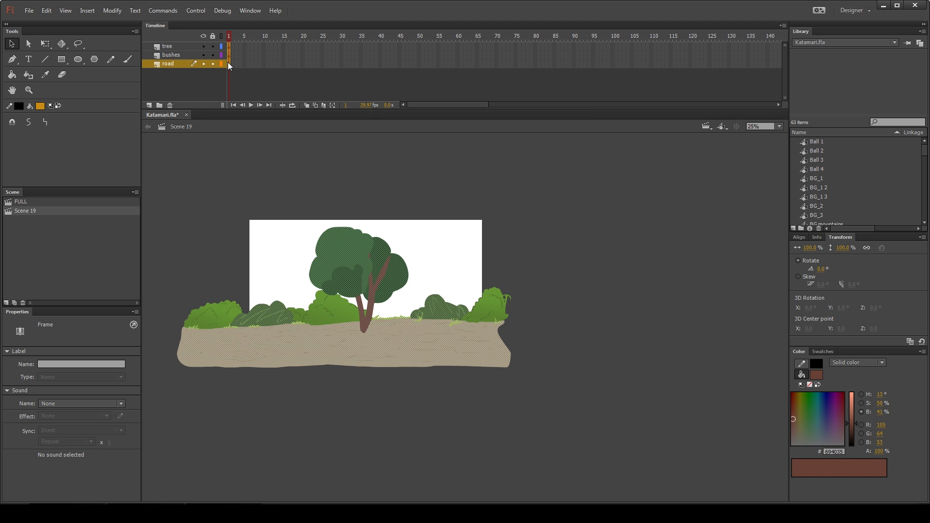
right_click(228, 62)
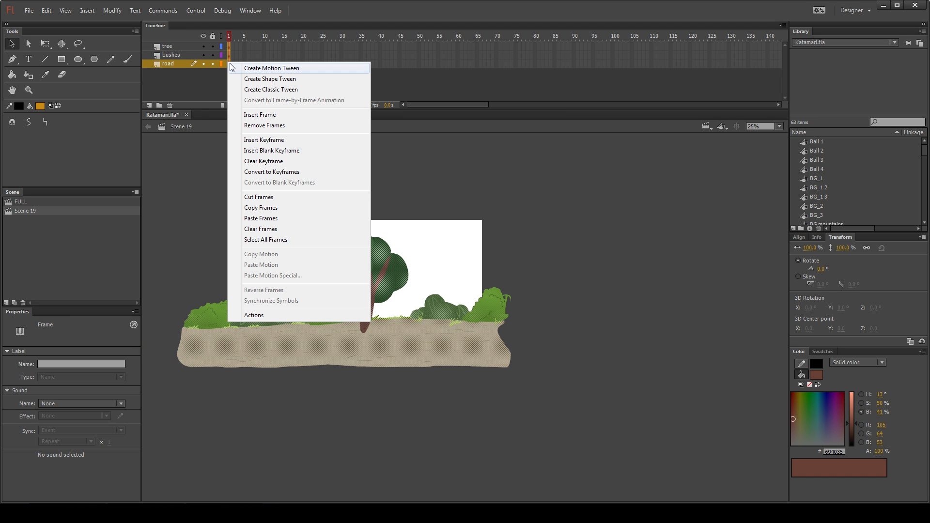
left_click(265, 208)
- Create a new graphic symbol named "road loop"
left_click(87, 10)
left_click(103, 23)
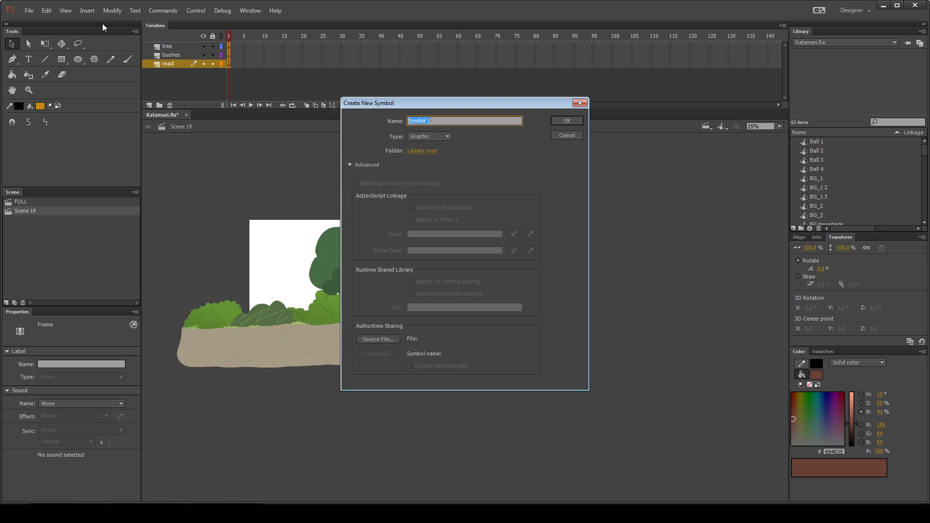
type("road loop")
key("Return")
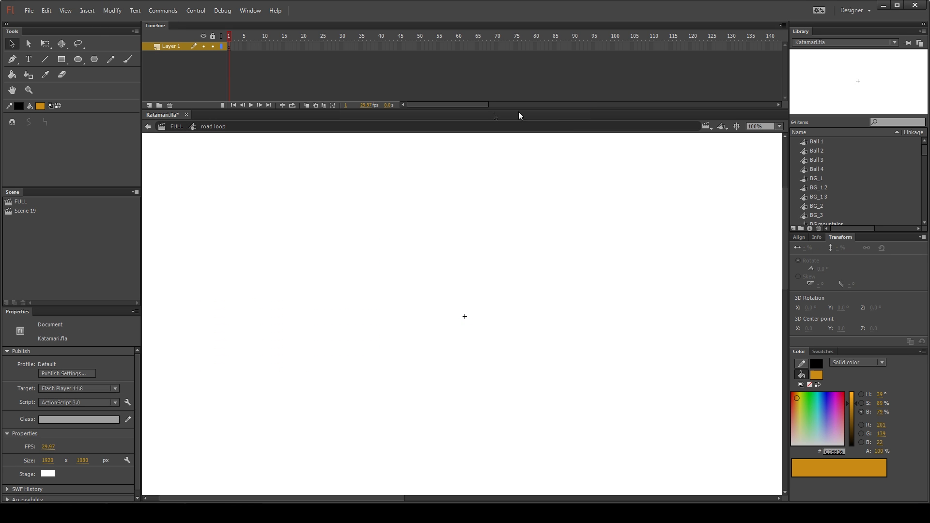
- Paste the copied tree, bushes and road frames into frame 1 of the road loop symbol
left_click(229, 47)
right_click(229, 47)
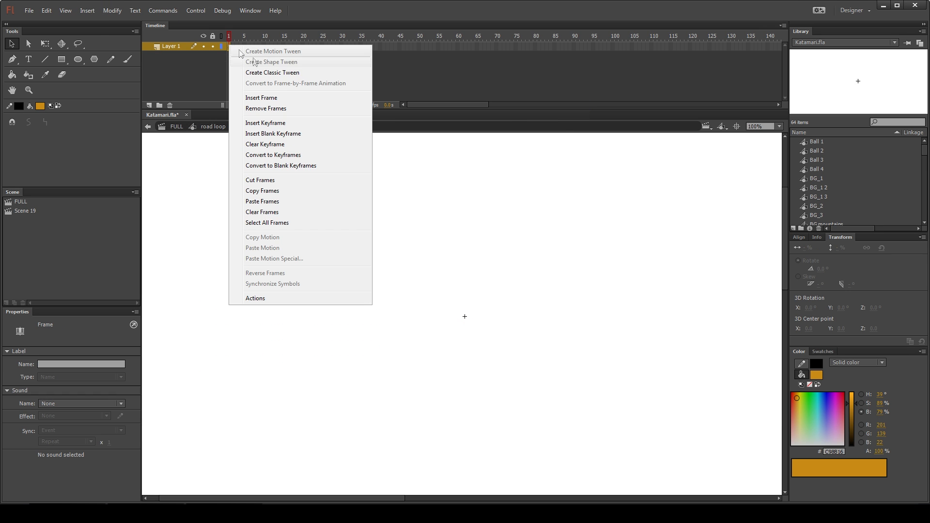
left_click(262, 203)
key("ctrl+minus")
key("ctrl+minus")
- Copy all of the road loop artwork and paste it in place on a new layer beneath road
left_click_drag(166, 158, 529, 352)
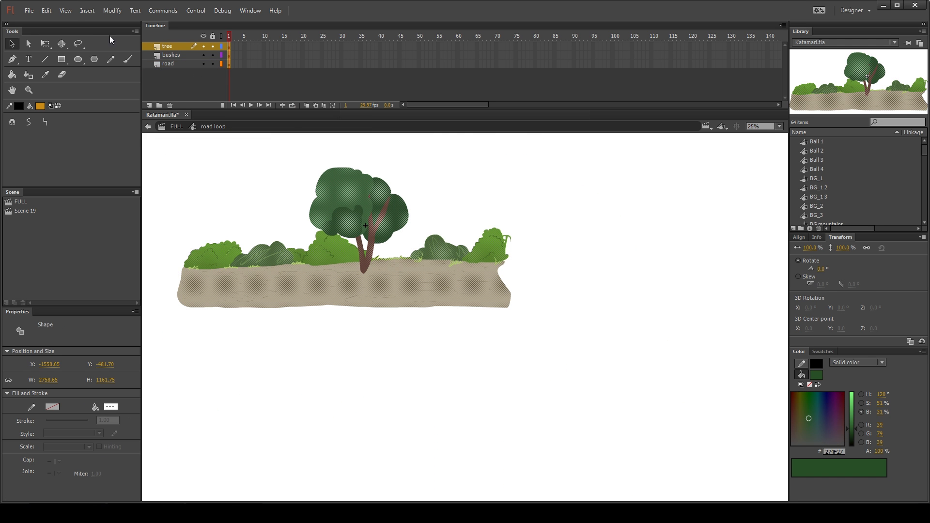
left_click(51, 12)
left_click(78, 57)
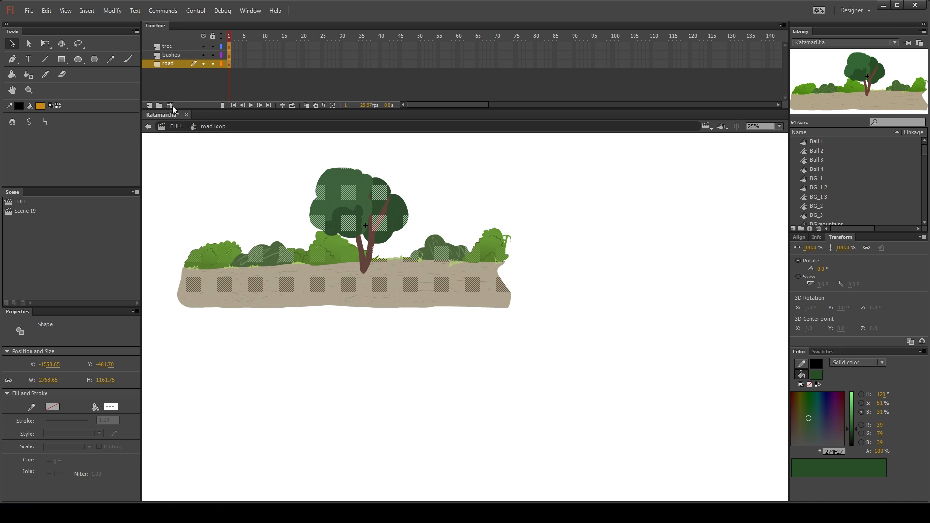
left_click(149, 105)
right_click(248, 170)
left_click(312, 209)
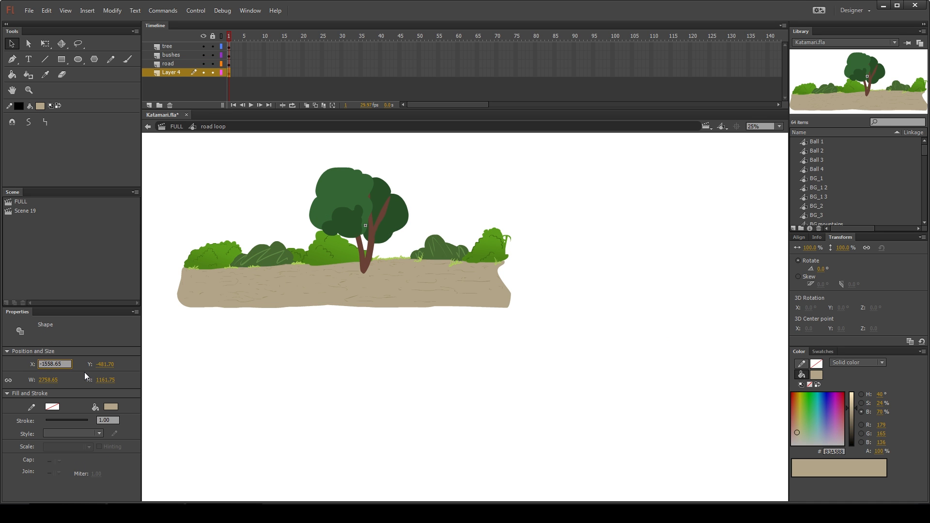
- Shift the pasted artwork horizontally to an X of about -4158 so that it meets the original's left-hand end
key("BackSpace")
type("4")
key("Return")
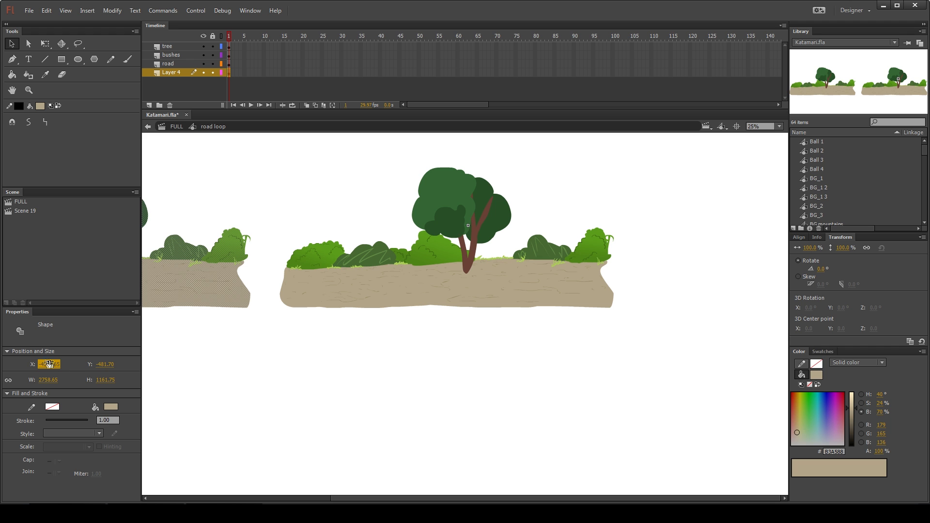
left_click_drag(49, 364, 248, 366)
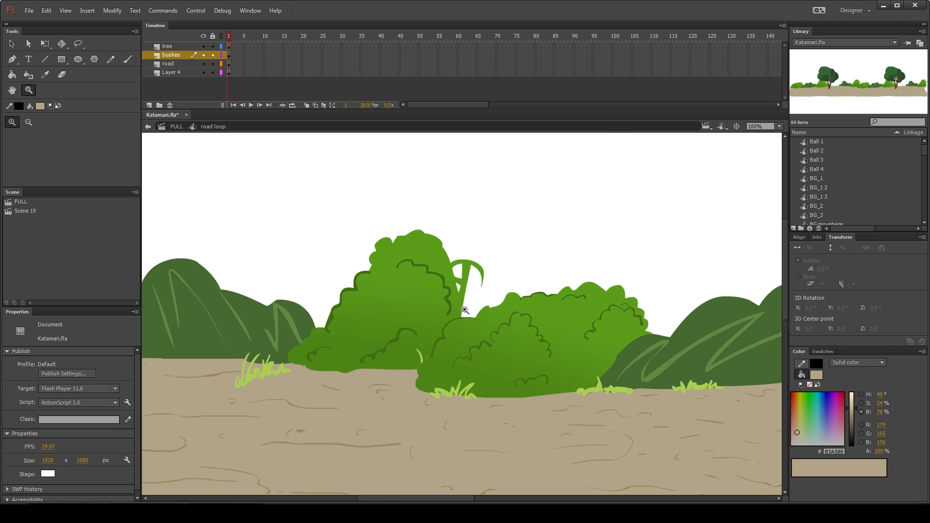
- On a new layer named fix, brush an outline around the gap between the bushes at the seam and fill it
left_click(465, 311)
left_click(463, 309)
left_click_drag(462, 247, 476, 300)
left_click(456, 332, "alt")
left_click(455, 331, "alt")
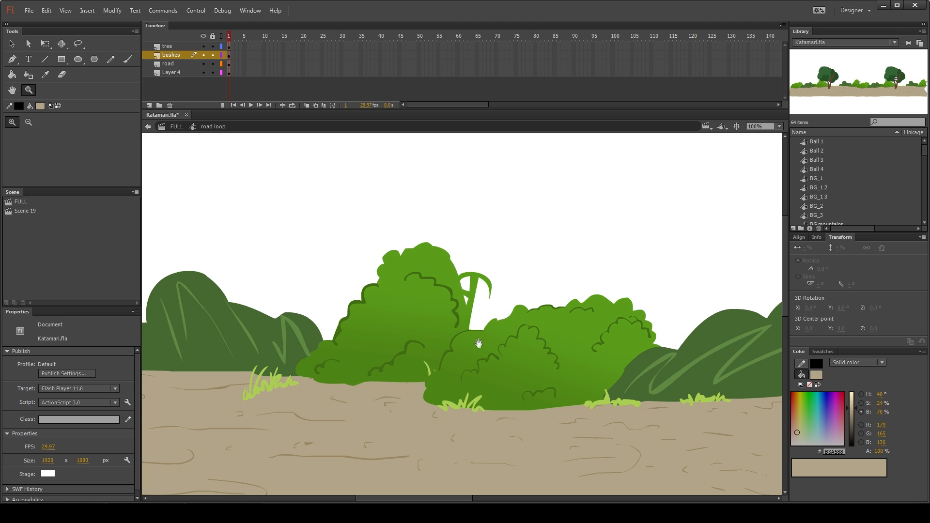
left_click_drag(478, 343, 464, 328)
left_click_drag(437, 256, 463, 254)
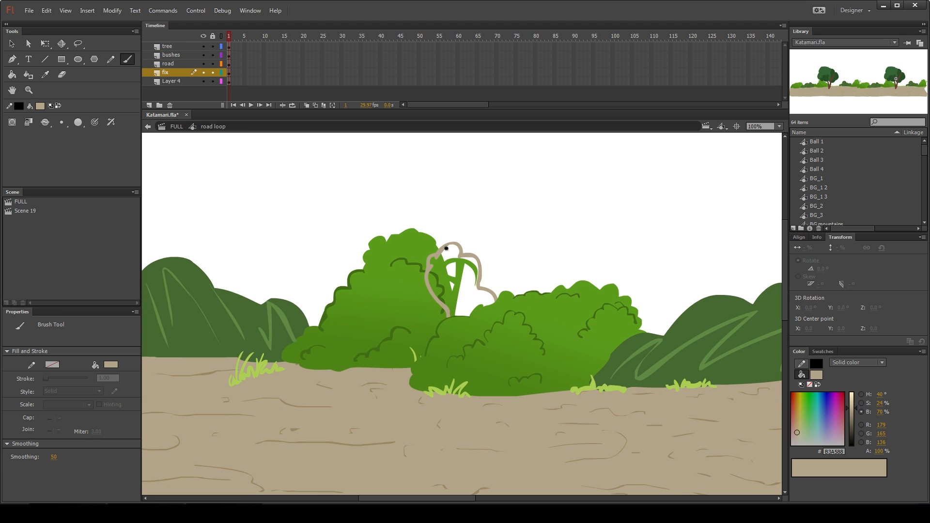
left_click(472, 289)
- Move the fix layer beneath Layer 4 and recolour the seam patch with the bush's green gradient
left_click_drag(163, 74, 165, 85)
key("v")
left_click(255, 170)
key("i")
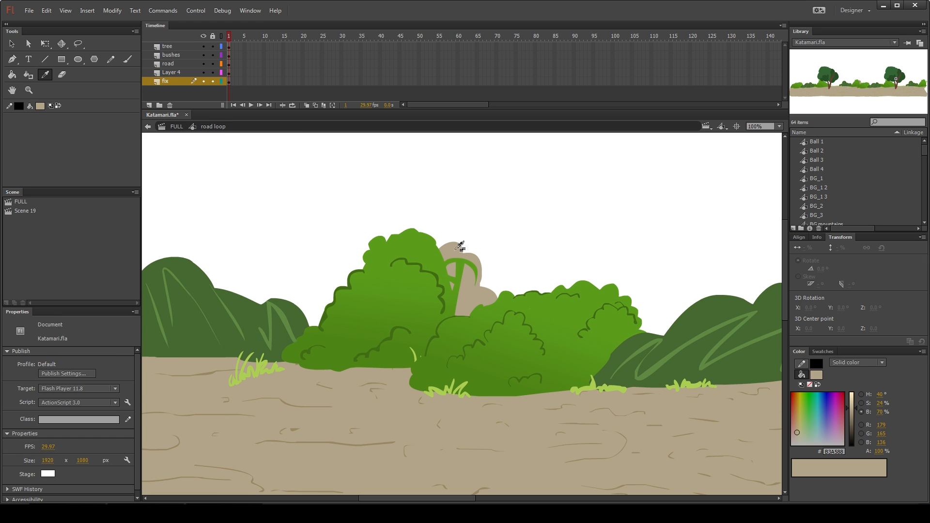
left_click(438, 261)
left_click(451, 254)
key("z")
left_click(432, 379, "alt")
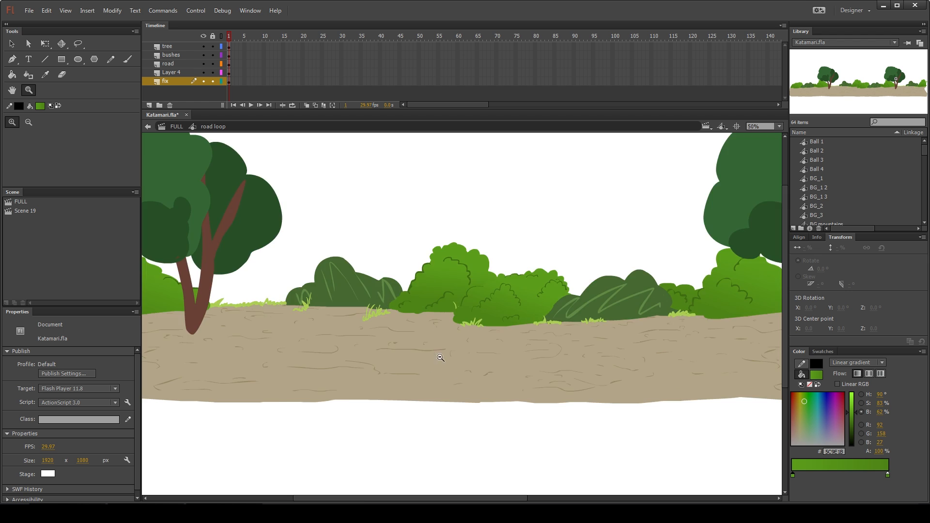
left_click(444, 331, "alt")
left_click_drag(409, 247, 384, 248)
key("v")
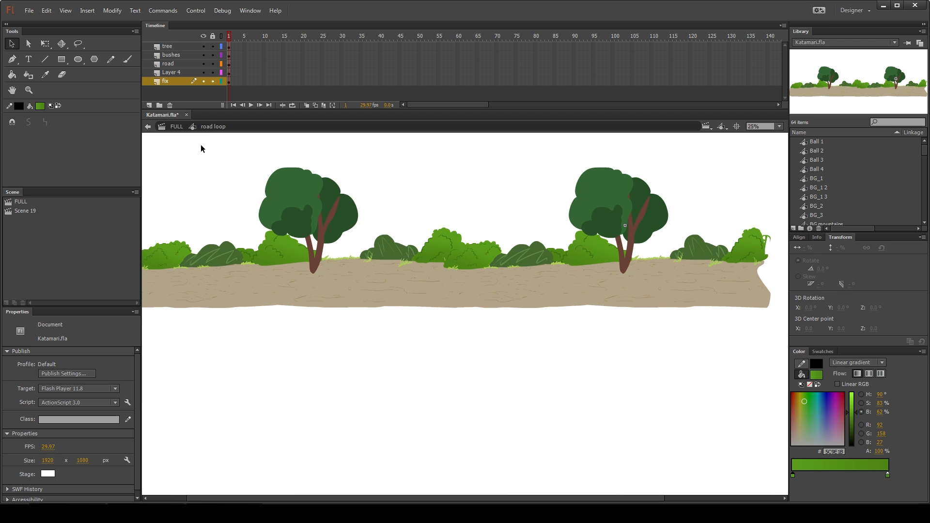
- Switch to Scene 19 and add a new layer above the tree layer
left_click(26, 210)
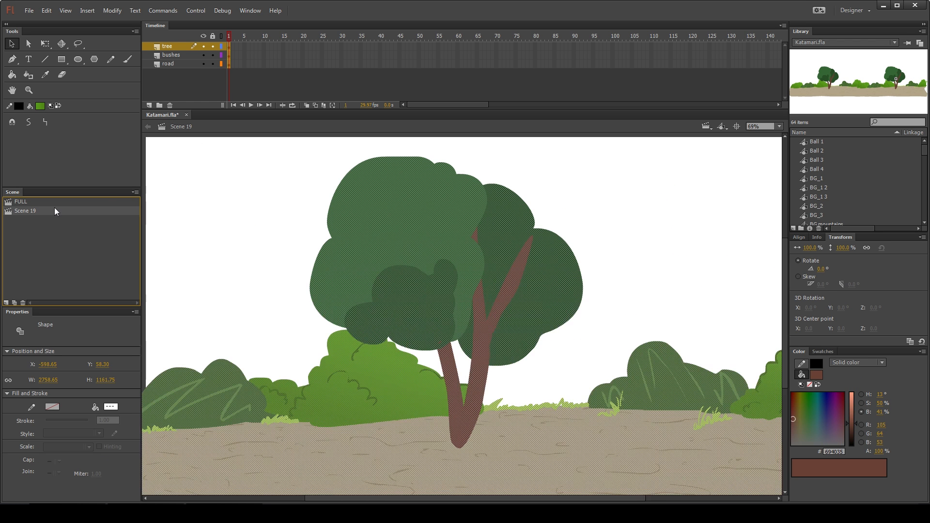
left_click(243, 200)
key("z")
left_click(296, 226, "alt")
key("v")
left_click(150, 105)
- Search the library for "loop" and place a road loop instance over the original tree and road artwork
left_click(899, 122)
type("loop")
left_click(826, 143)
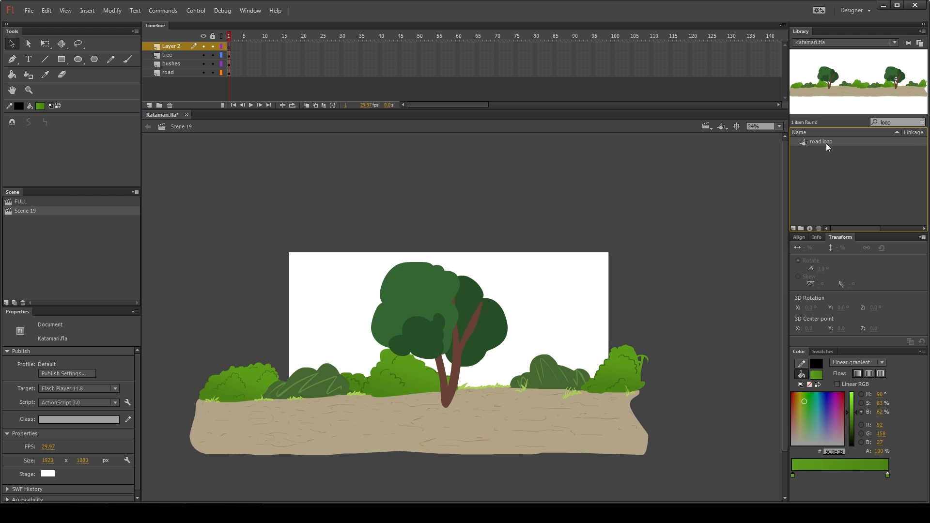
left_click_drag(551, 386, 552, 386)
left_click_drag(569, 417, 341, 385)
left_click_drag(685, 397, 571, 405)
- Delete the original tree, bushes and road layers from Scene 19
left_click(179, 54)
left_click(170, 72, "shift")
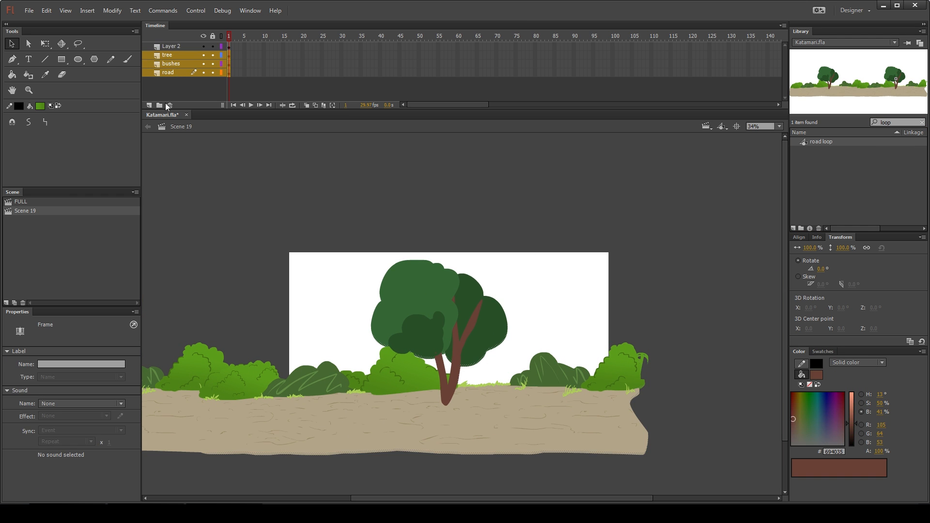
left_click(169, 105)
- Move the road loop instance slightly down to about X 947, Y 565
left_click(554, 399)
mouse_move(553, 399)
left_mouse_down()
mouse_move(552, 421)
mouse_move(554, 401)
mouse_move(552, 409)
left_mouse_up()
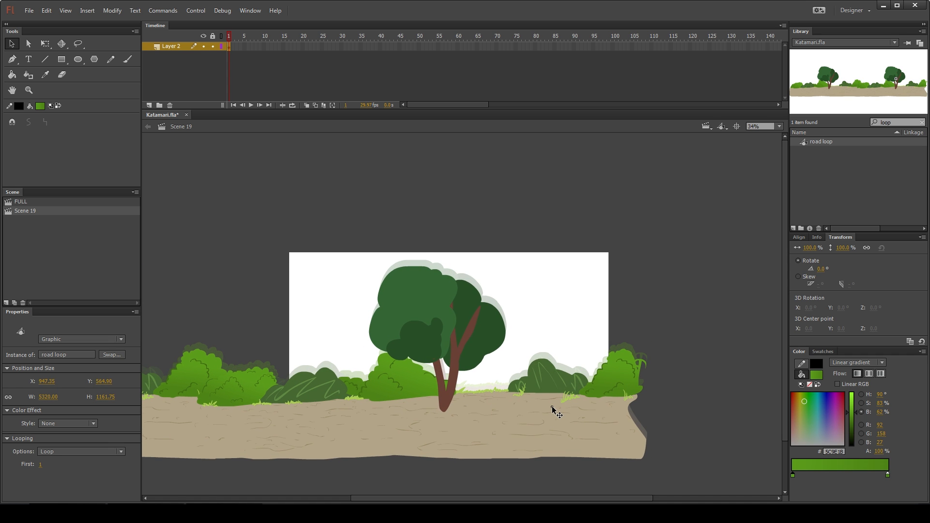
left_click(674, 329)
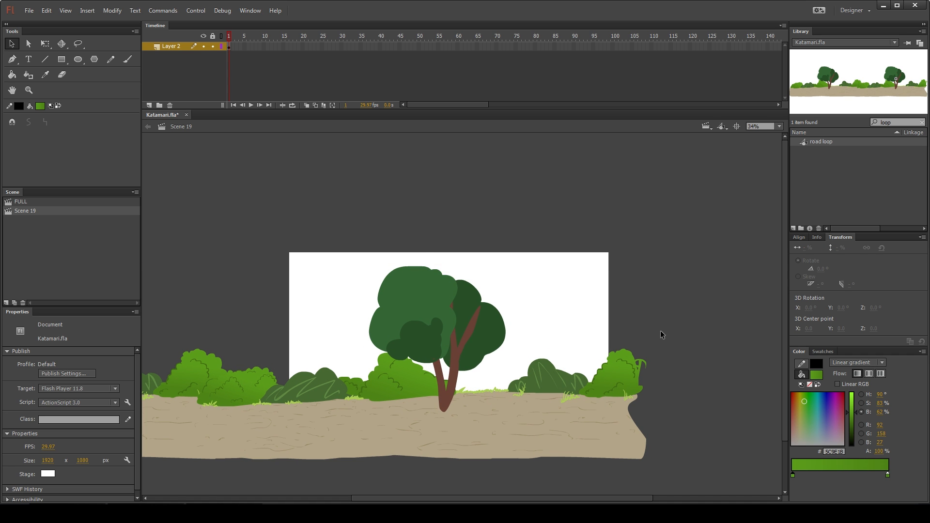
- Extend Layer 2 to frame 21 and create a motion tween on it
scroll(658, 336, "down", 2)
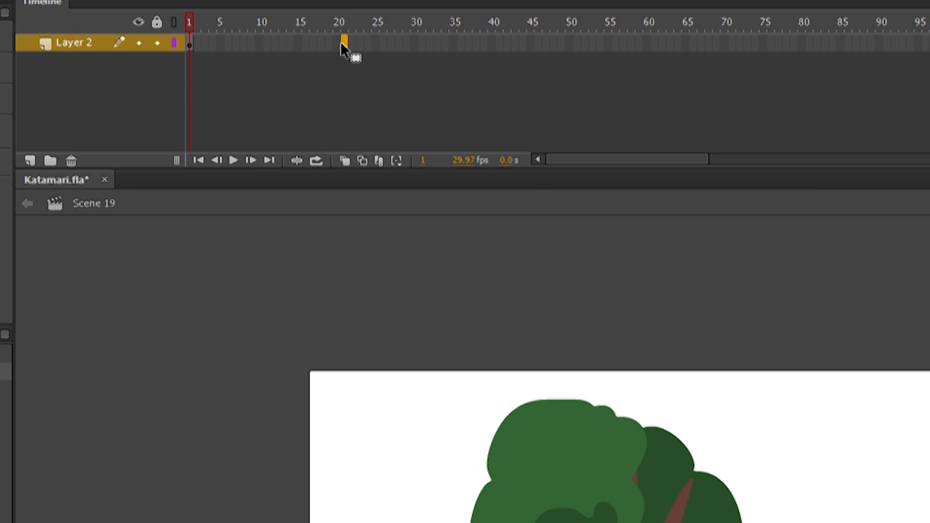
left_click(307, 46)
key("F5")
left_click_drag(344, 26, 233, 59)
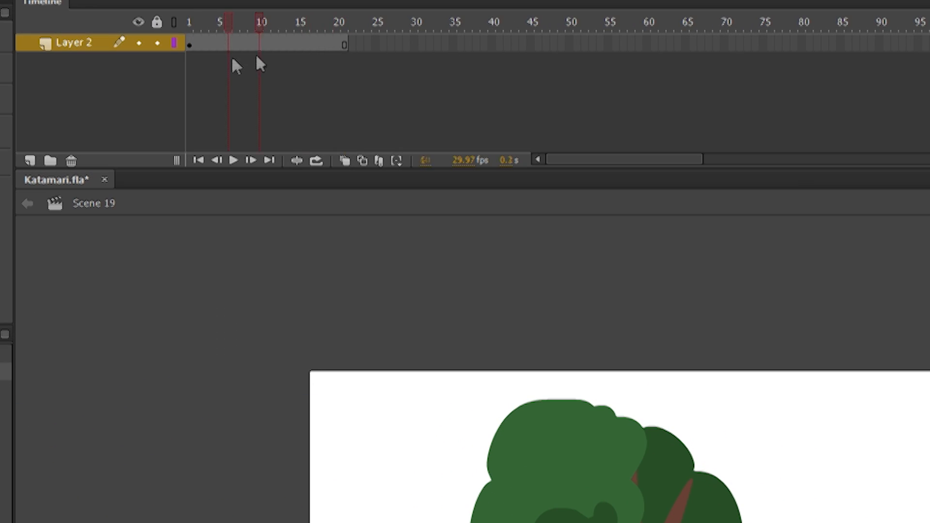
right_click(289, 45)
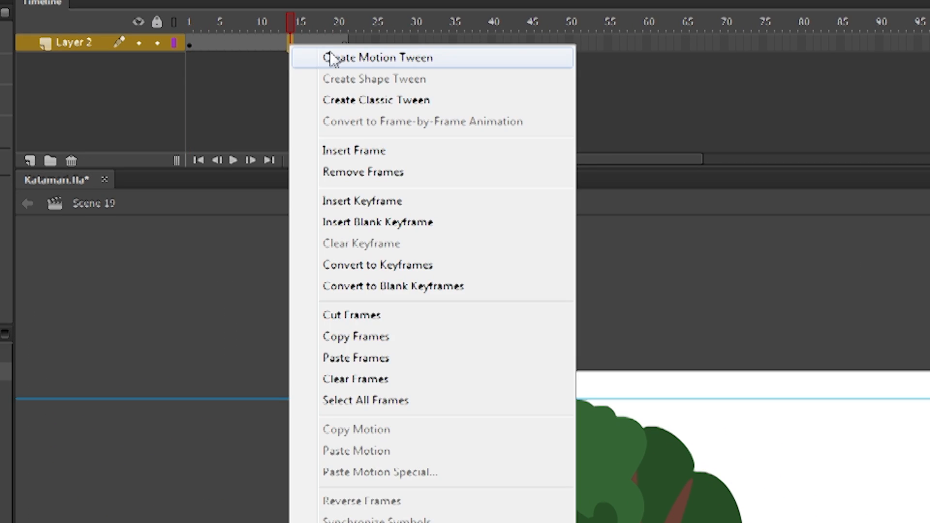
left_click(329, 56)
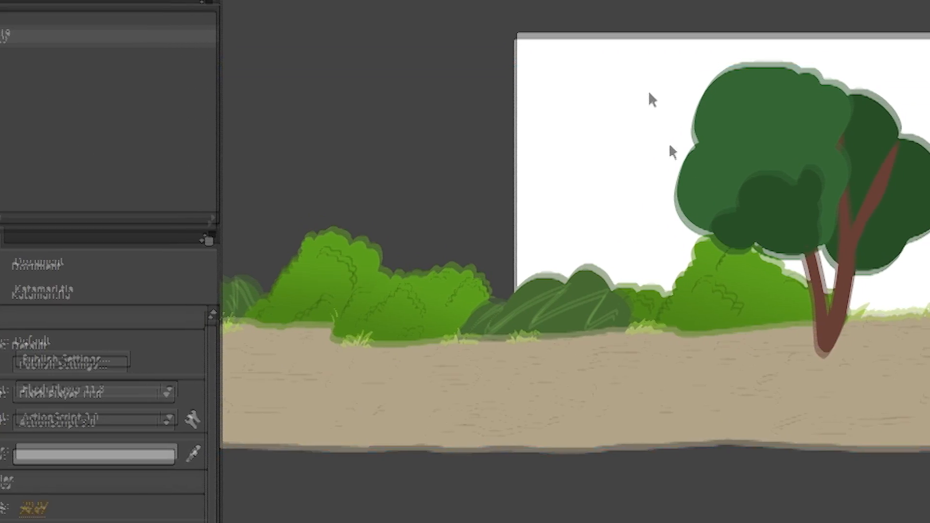
- At frame 21, shift the road loop instance right until its second tree roughly matches the frame 1 view, and play the tween
left_click(815, 117)
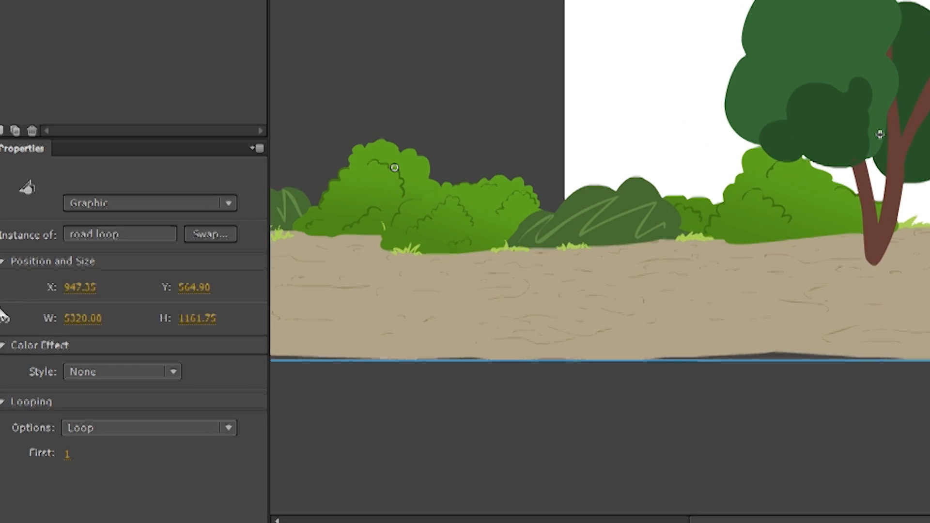
left_click_drag(75, 291, 929, 291)
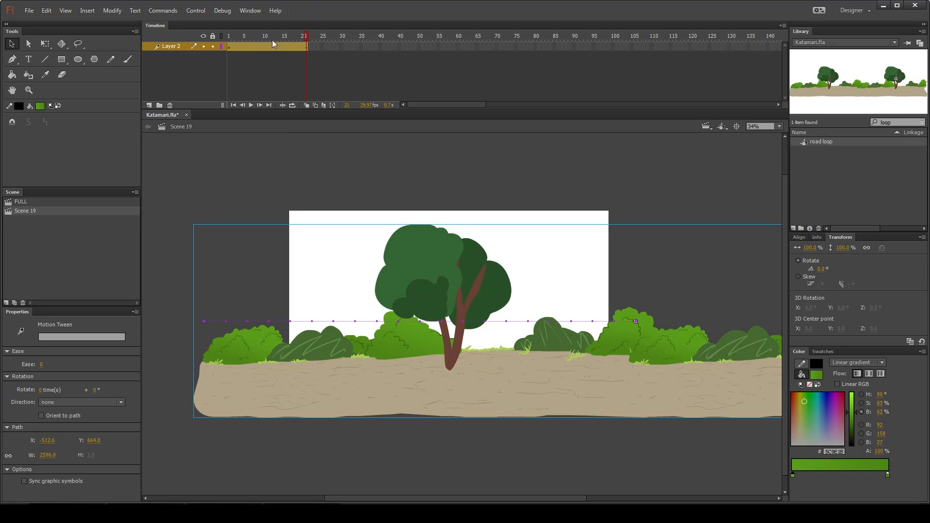
left_click(230, 39)
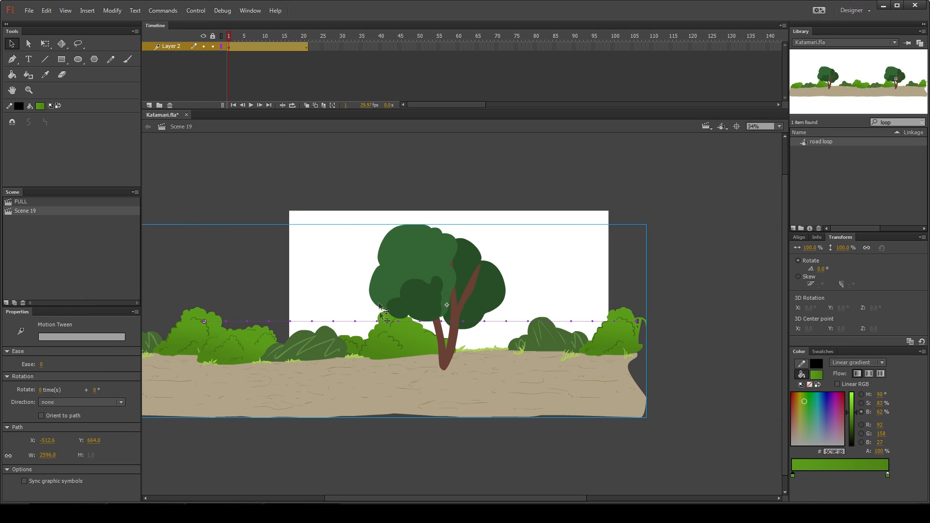
left_click(251, 173)
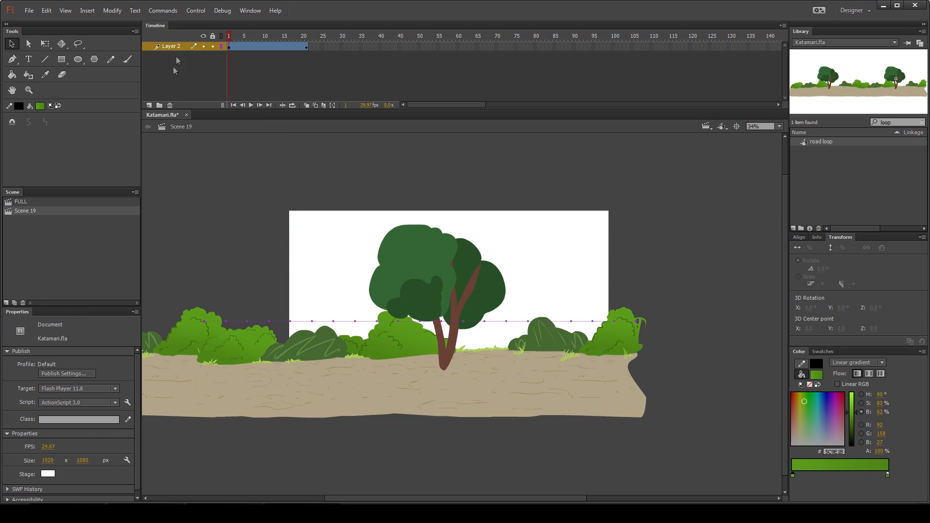
key("Return")
- On a temporary layer, brush a circle around the gap at the road's left-hand end and write CRY HERE
key("b")
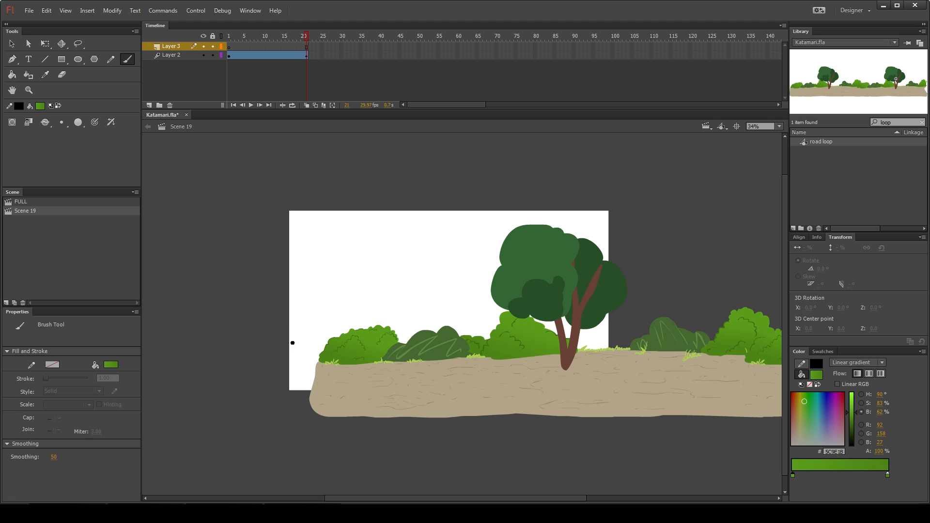
left_click_drag(295, 312, 285, 363)
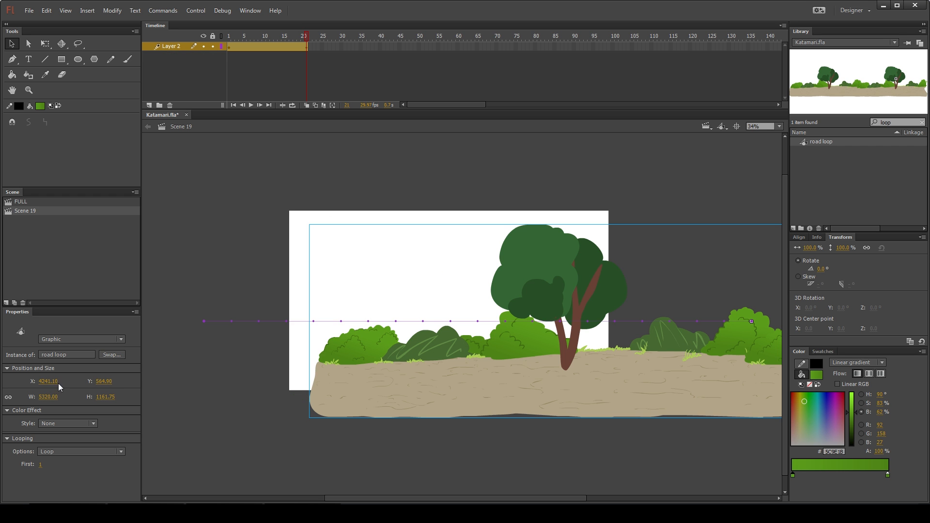
mouse_move(57, 383)
left_mouse_down()
mouse_move(1, 383)
mouse_move(42, 385)
left_mouse_up()
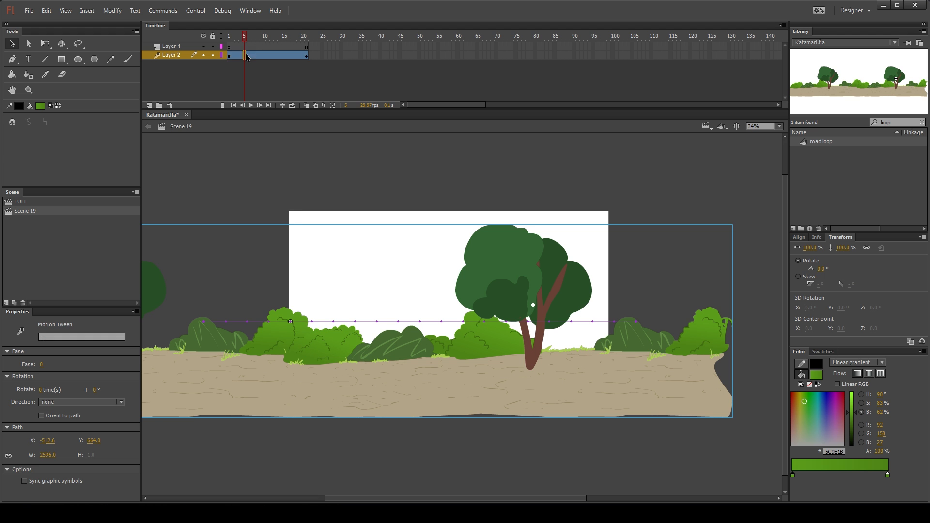
- Copy the tweened frames of Layer 2 and paste them onto Layer 4
right_click(248, 56)
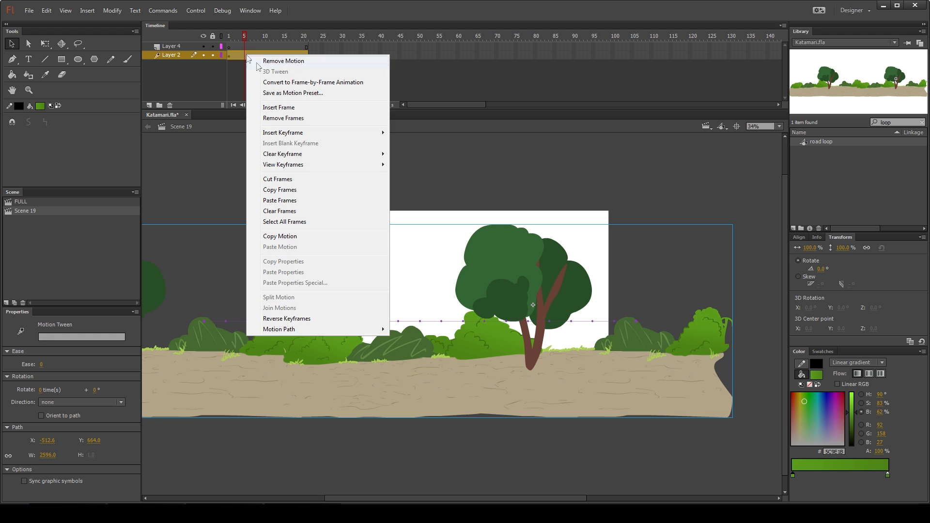
left_click(282, 190)
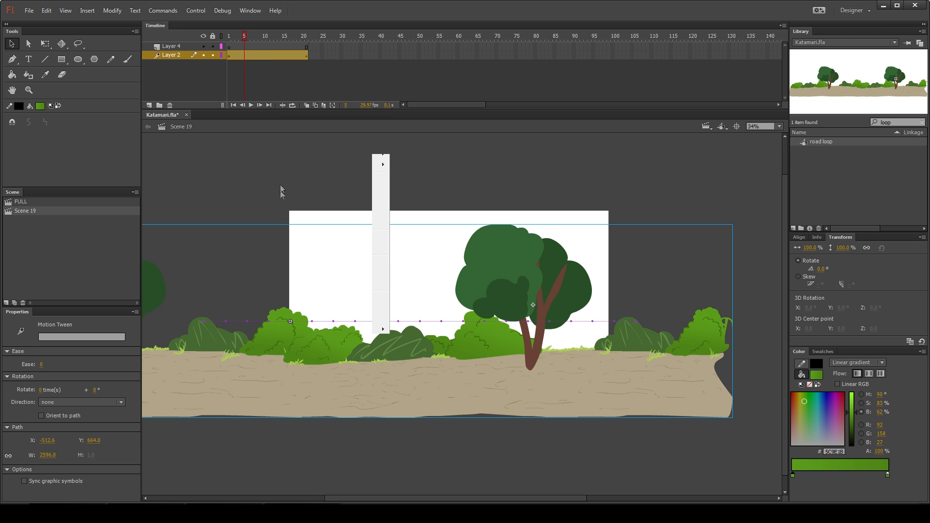
double_click(256, 45)
right_click(256, 45)
left_click(297, 200)
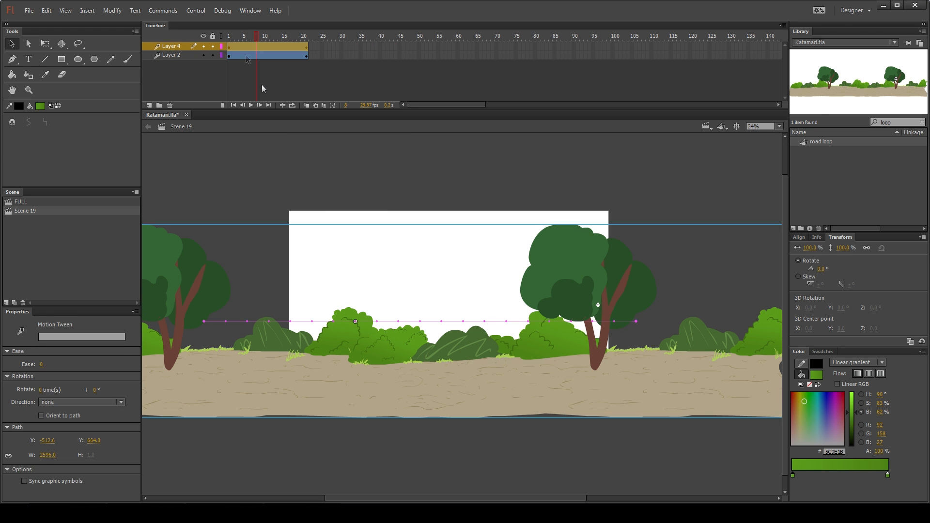
- Remove the motion from Layer 4, and at frame 21 show that layer as locked outlines for alignment
right_click(258, 46)
left_click(310, 89)
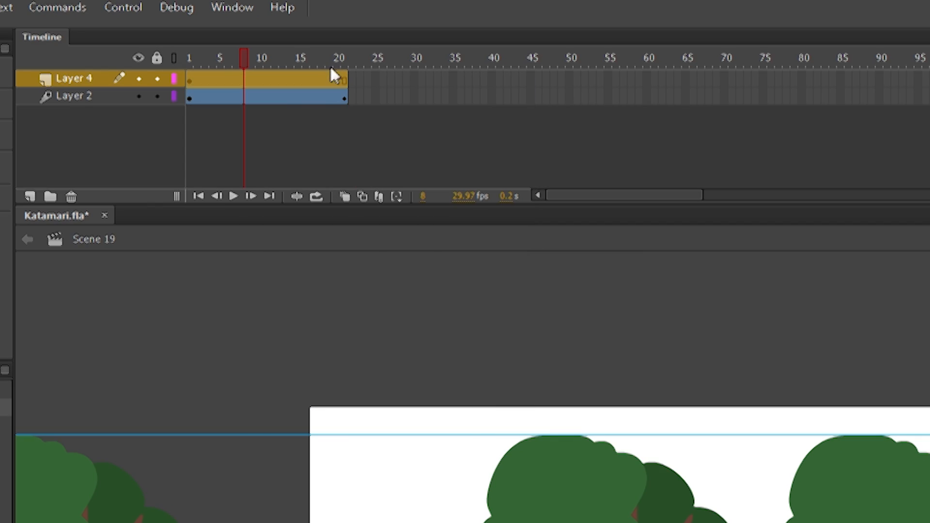
left_click(343, 60)
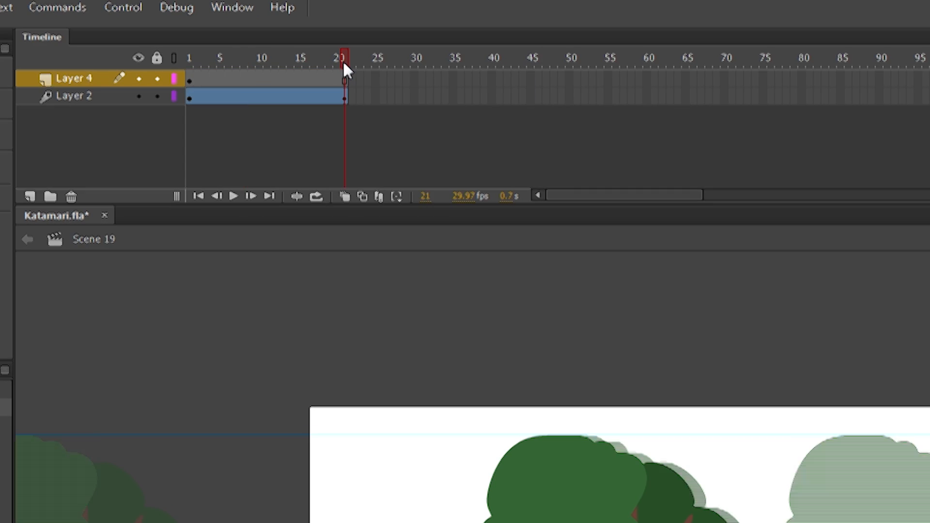
left_click(173, 79)
left_click(157, 79)
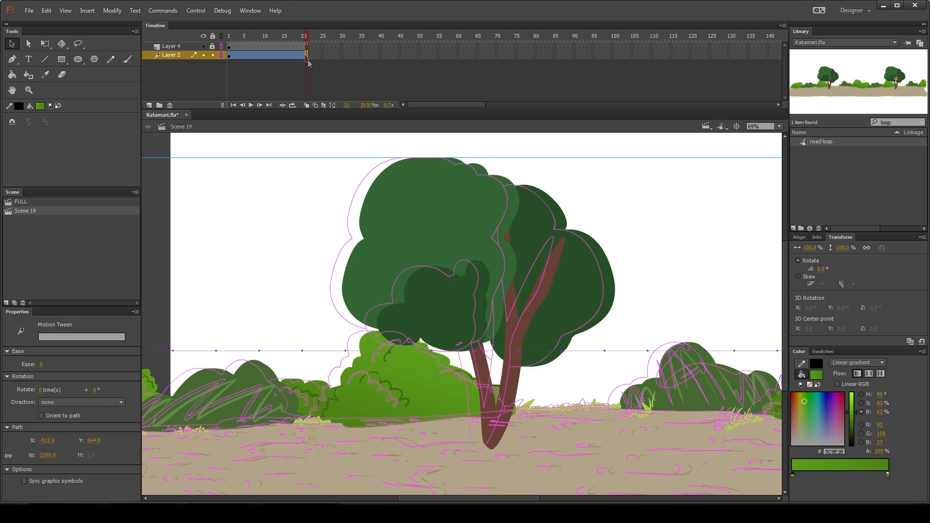
- At frame 21 of Layer 2, shift the road loop instance to an X of about 3509 so it matches the Layer 4 outlines
left_click(616, 499)
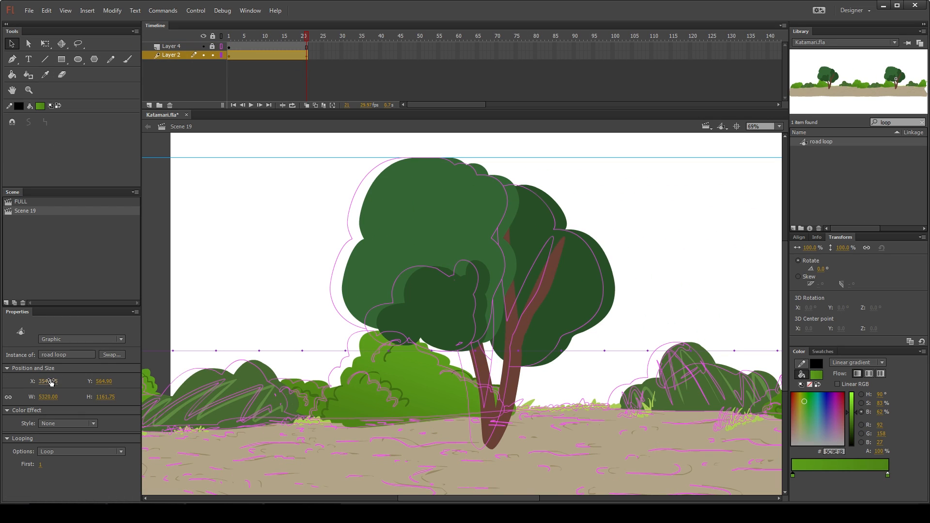
left_click_drag(51, 382, 32, 384)
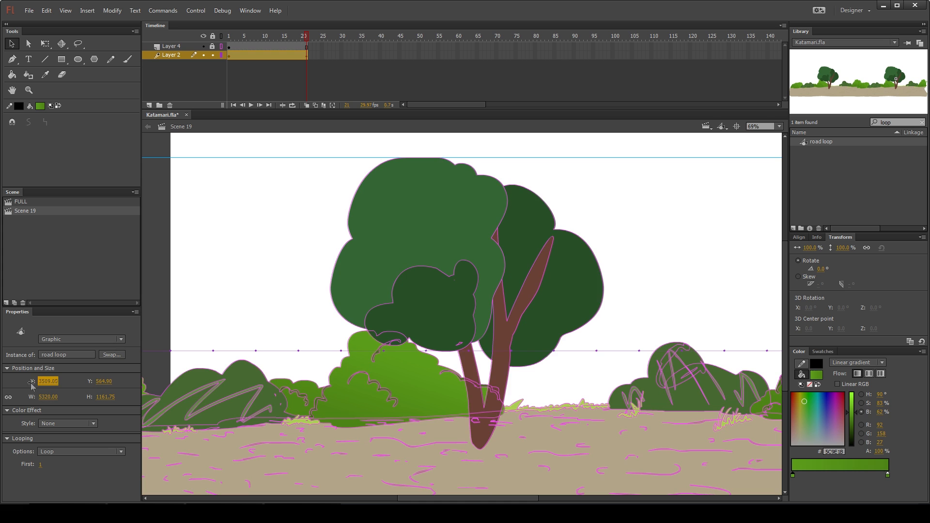
left_click(369, 250)
left_click(525, 284)
scroll(534, 329, "down", 3)
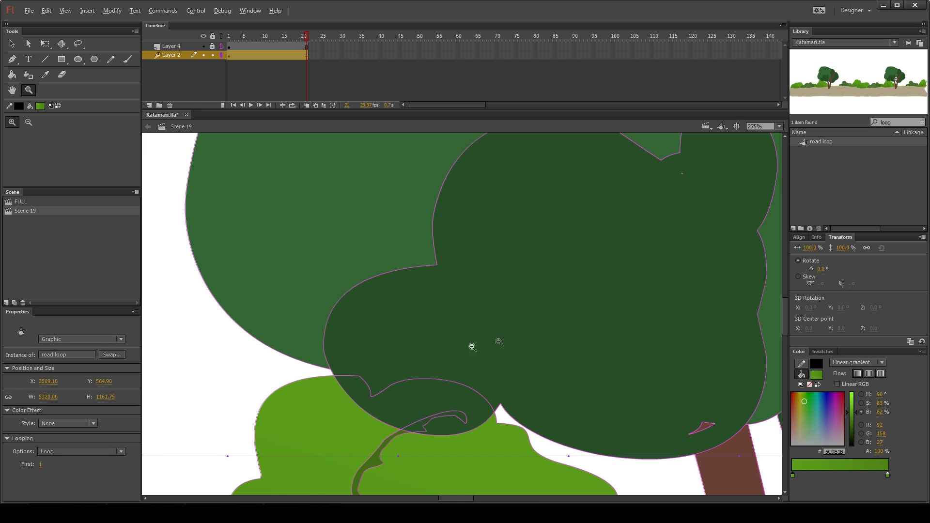
key("v")
left_click(49, 381)
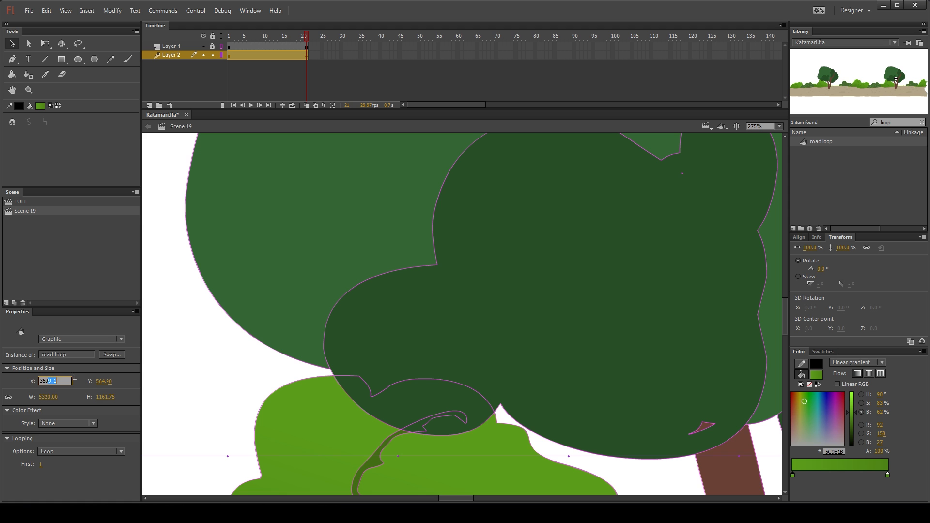
left_click(319, 370)
key("z")
left_click(319, 370, "alt")
left_click(559, 306, "alt")
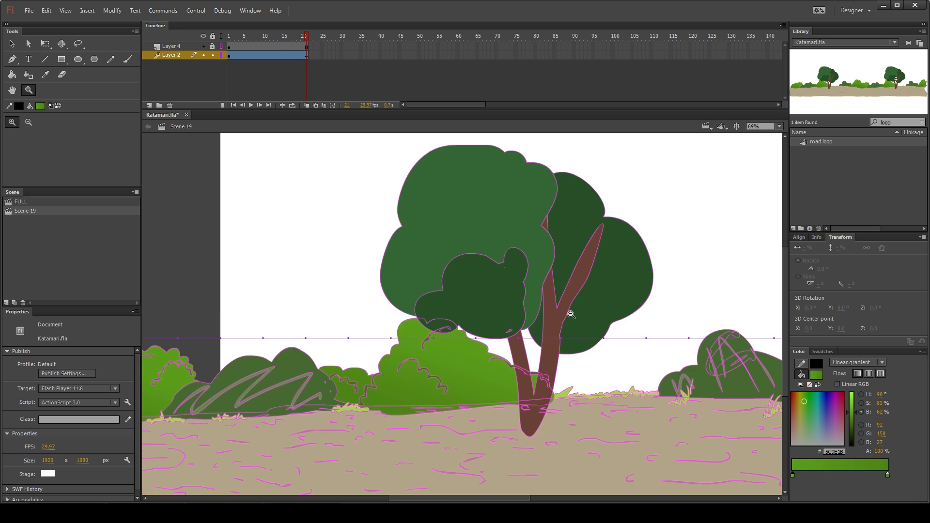
left_click(567, 311, "alt")
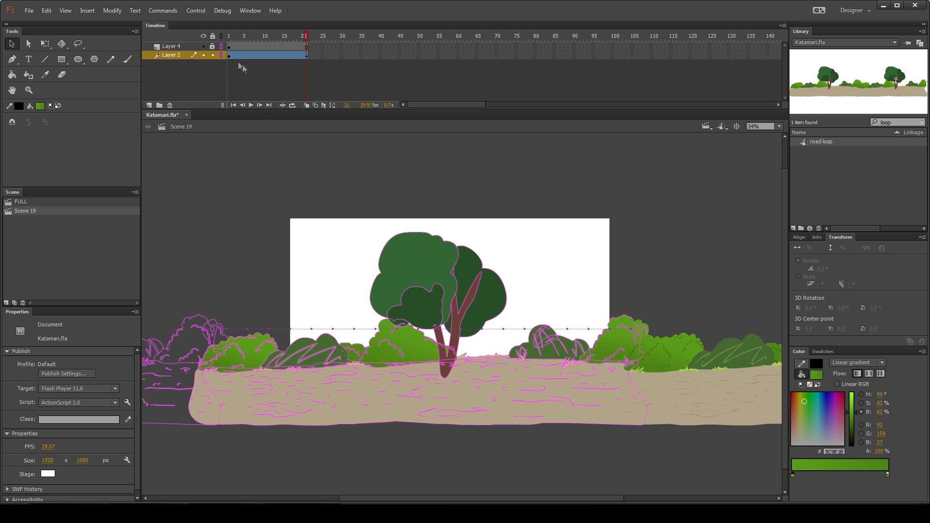
- Delete the Layer 4 outline reference layer
left_click(173, 49)
left_click(170, 105)
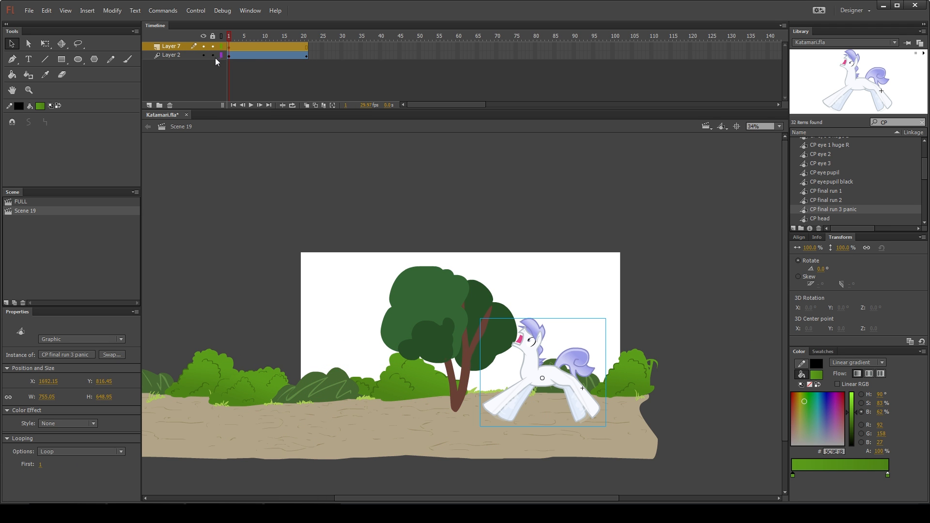
- Scale the running pony on Layer 7 down to about 674 by 580, outlining Layer 2 temporarily while fitting it
left_click(221, 54)
key("q")
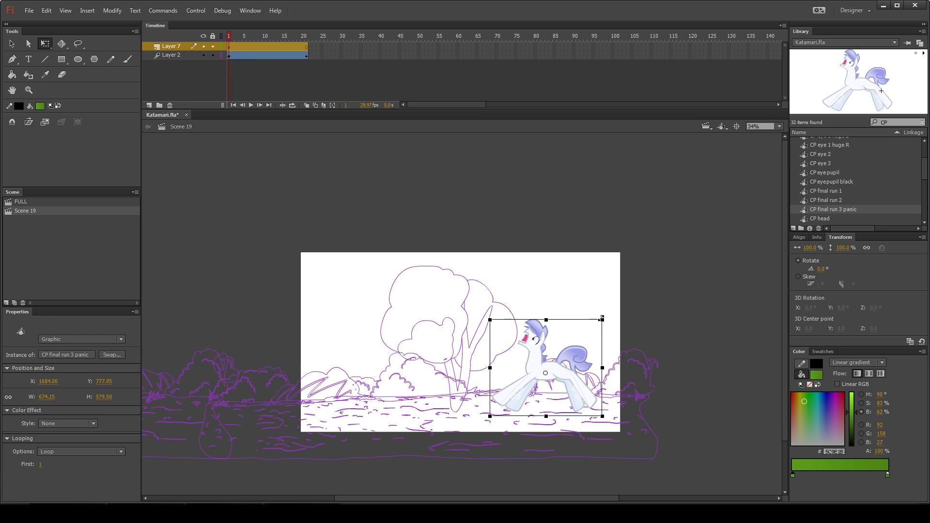
left_click(583, 294)
left_click(221, 55)
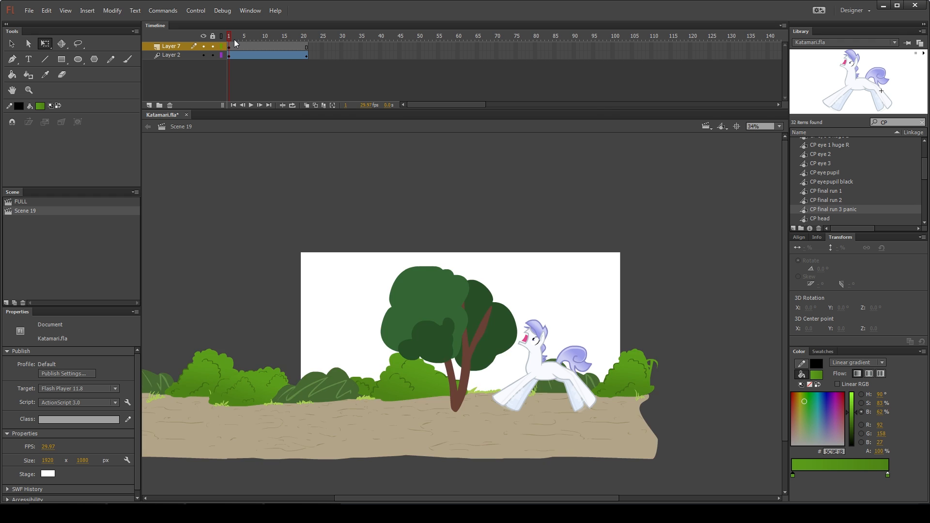
- Play the road loop, slow it by extending the frames of Layers 7 and 2 to about frame 105, and replay it
key("Return")
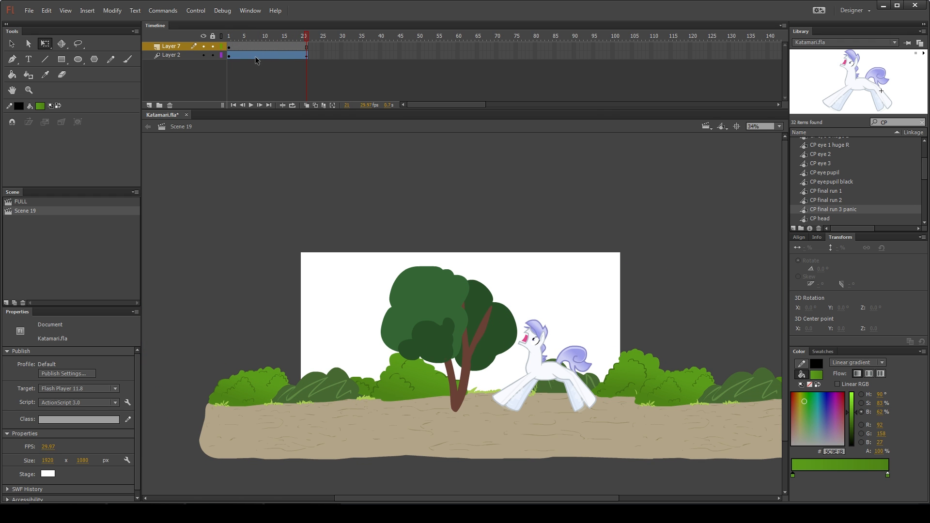
left_click_drag(292, 46, 241, 65)
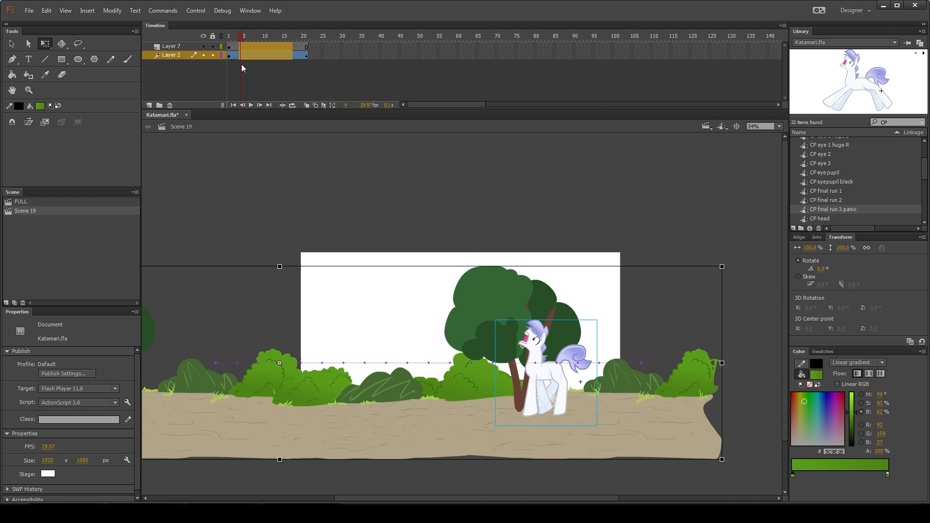
key("F5")
key("F5")
key("F5")
key("F5")
key("F5")
key("F5")
left_click(240, 58)
key("Return")
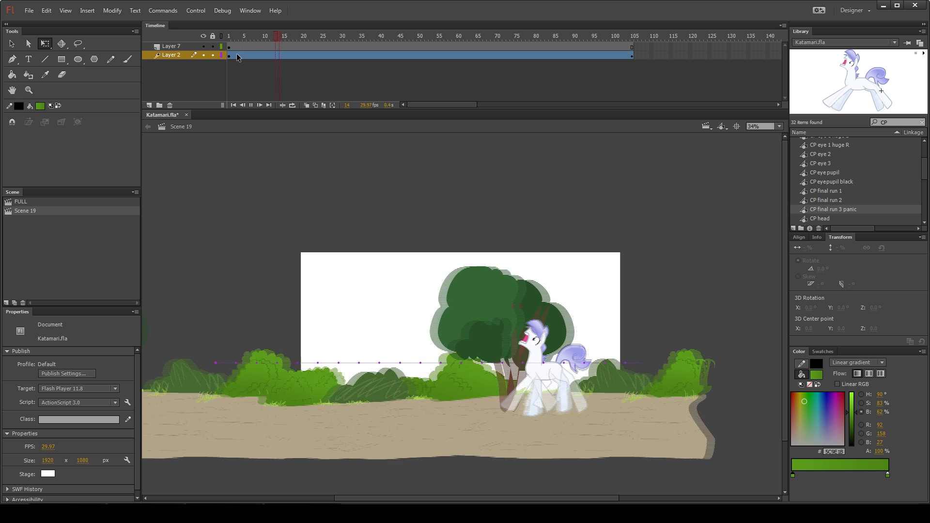
key("Return")
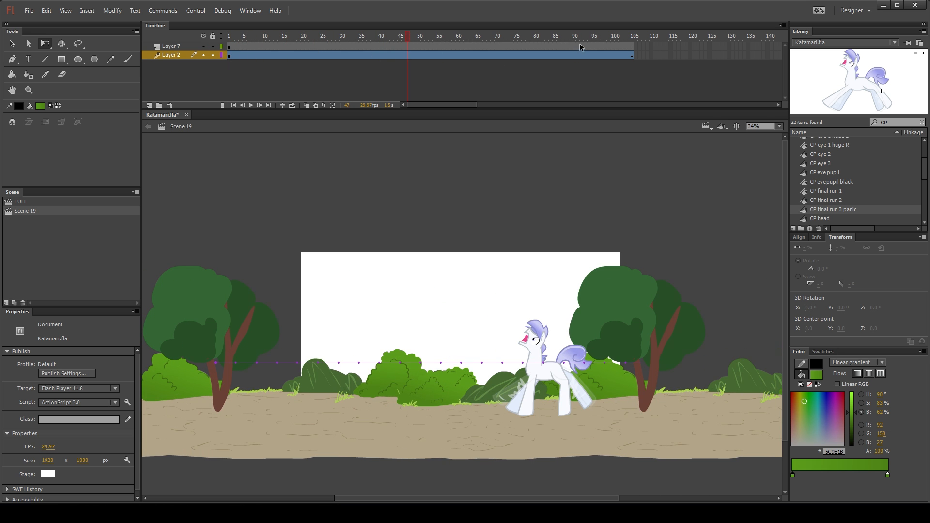
- Remove frames from Layers 7 and 2 so the loop ends at about frame 33, and play it back
left_click_drag(580, 47, 294, 60)
right_click(313, 55)
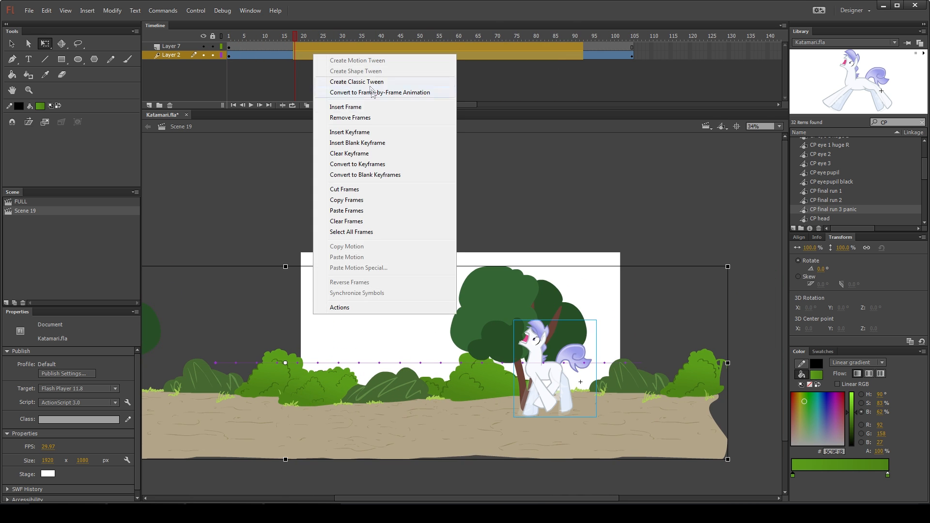
left_click(366, 121)
key("Return")
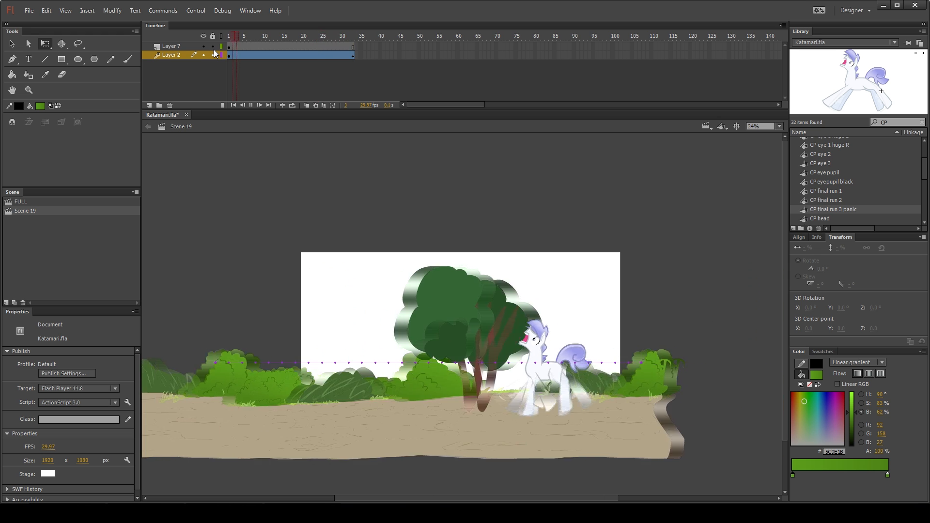
- Copy the tweened road frames of Layer 2 and create a new graphic symbol named road loop MOVE
left_click(237, 54)
right_click(238, 56)
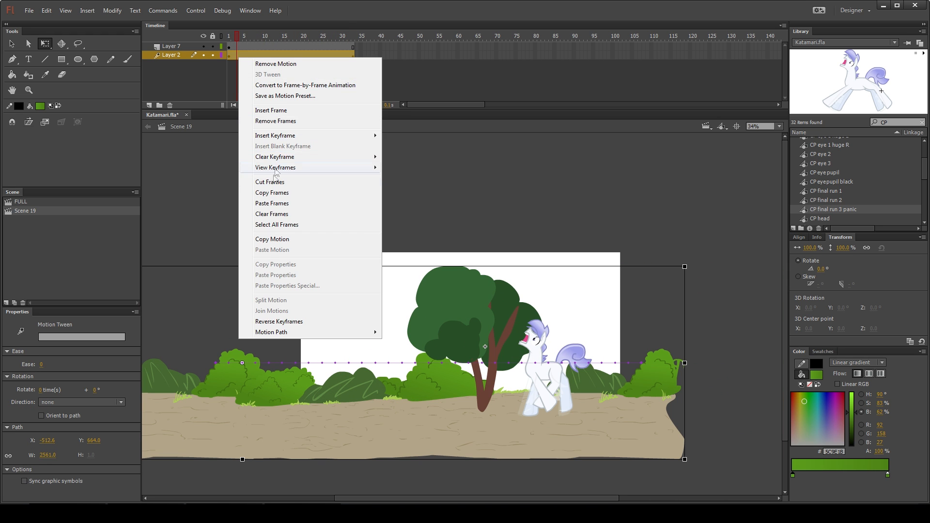
left_click(271, 193)
left_click(87, 11)
left_click(99, 24)
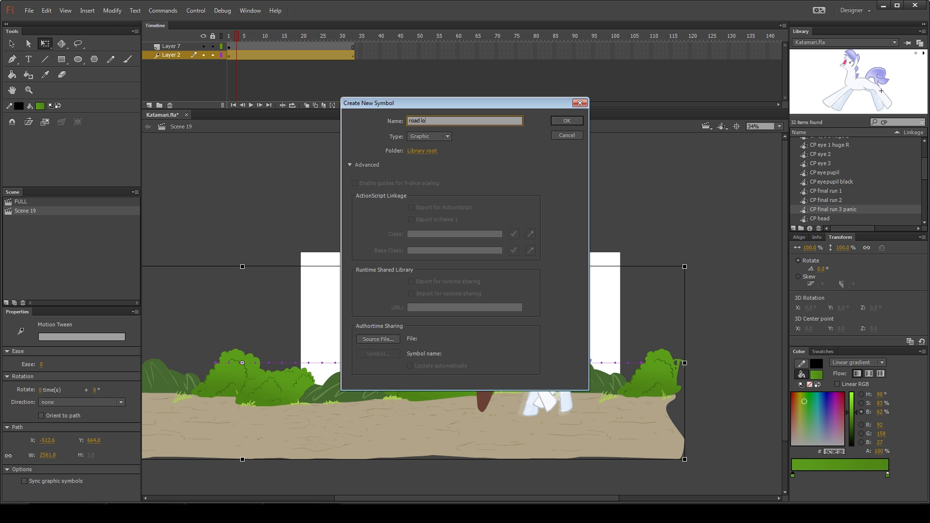
key("Return")
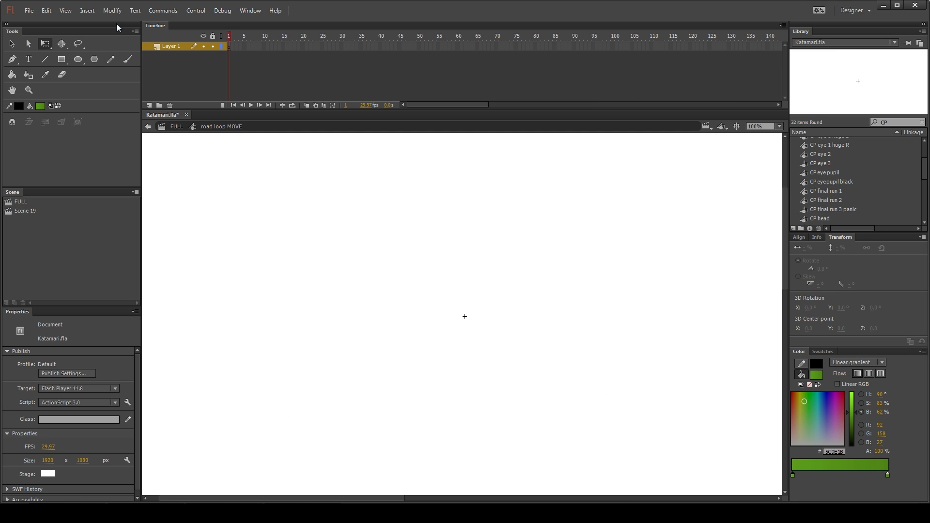
- Paste the copied tween frames into the symbol, remove the extra frame at its end, and return to Scene 19
right_click(230, 46)
left_click(264, 205)
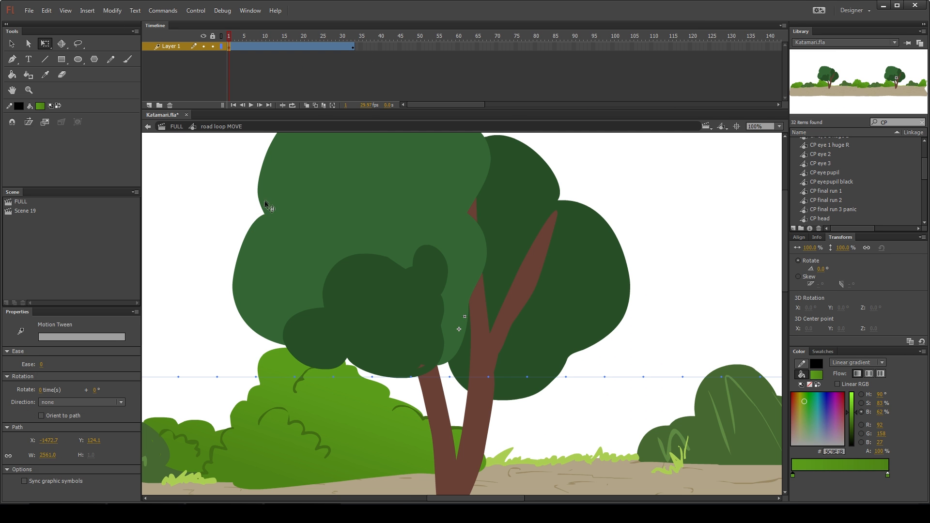
left_click(354, 47)
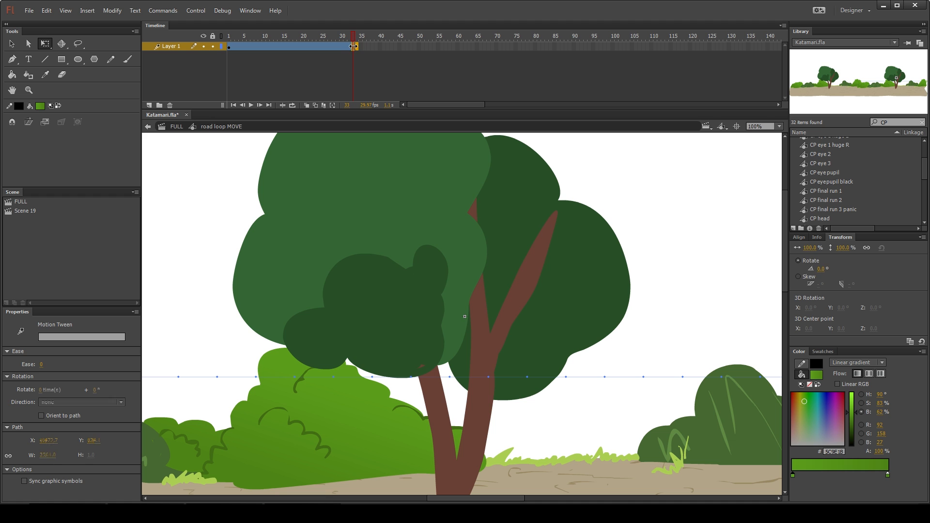
right_click(358, 50)
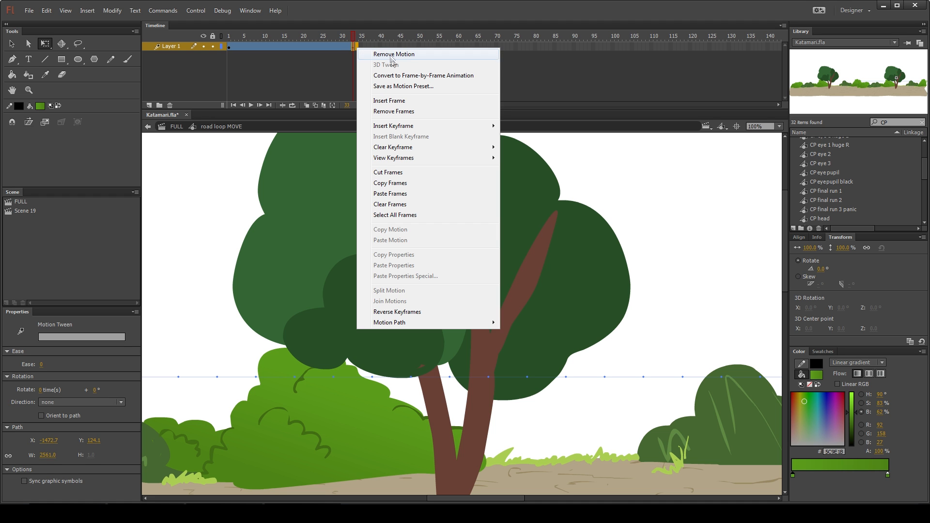
left_click(390, 112)
left_click(176, 127)
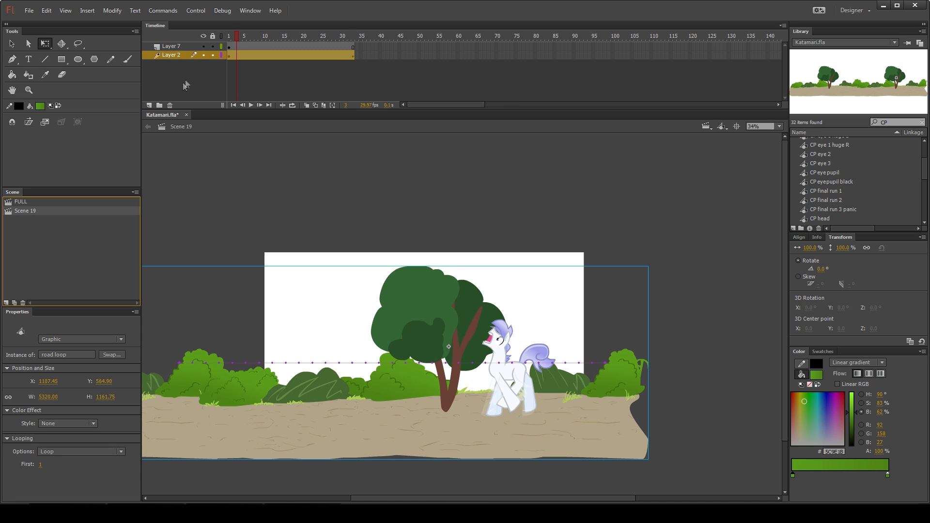
- Place road loop MOVE on a new layer above Layer 2, align it exactly over the existing road, and delete Layer 2
left_click(159, 107)
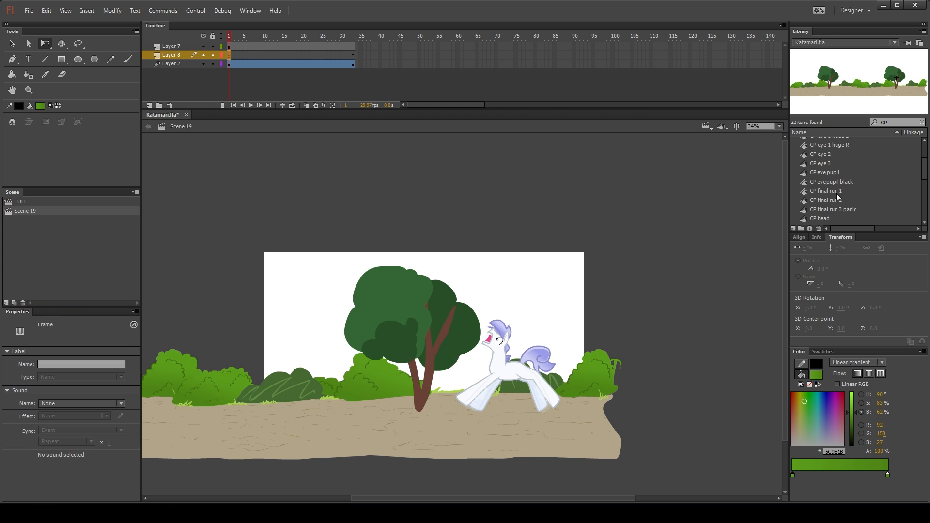
type("move")
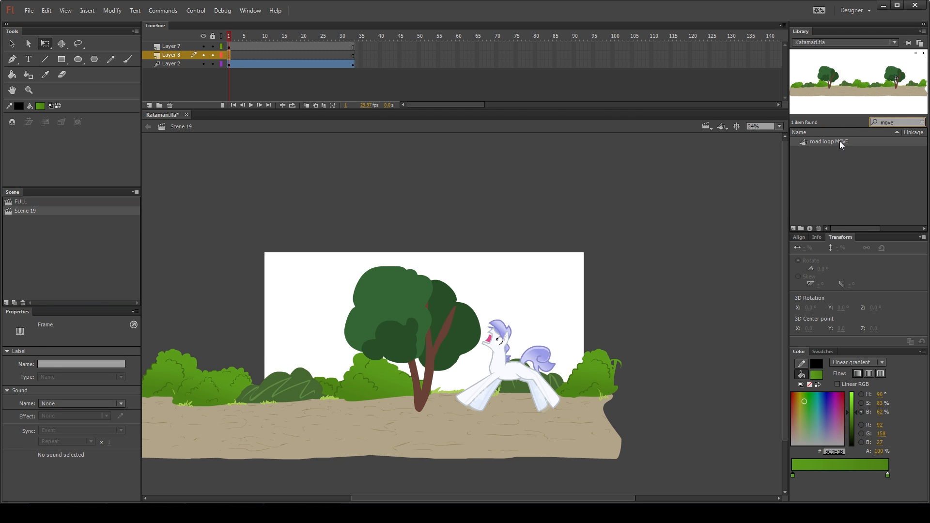
left_click_drag(838, 141, 451, 359)
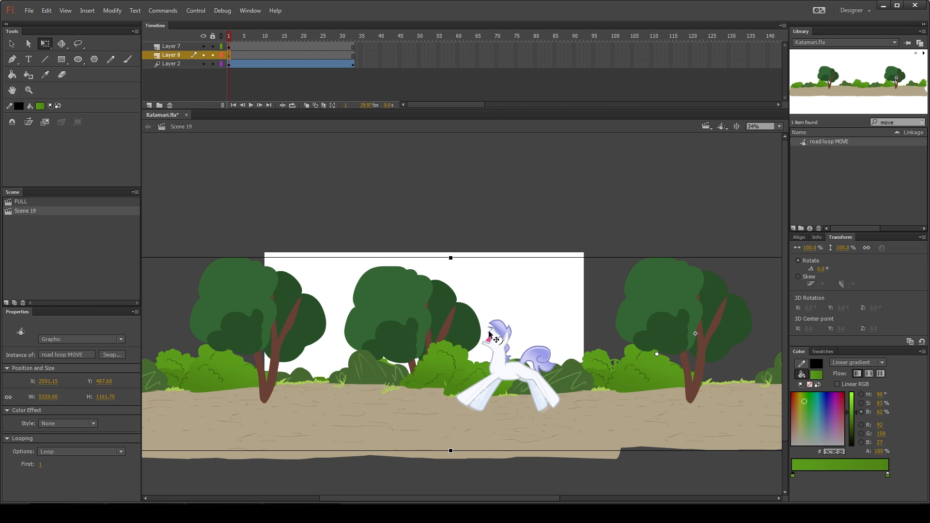
left_click_drag(685, 314, 420, 317)
left_click(221, 55)
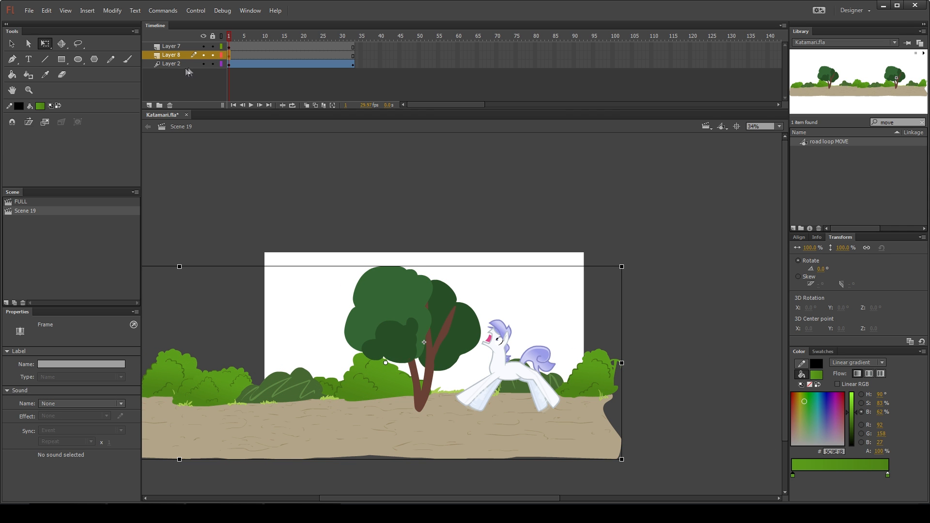
left_click(183, 67)
left_click(170, 106)
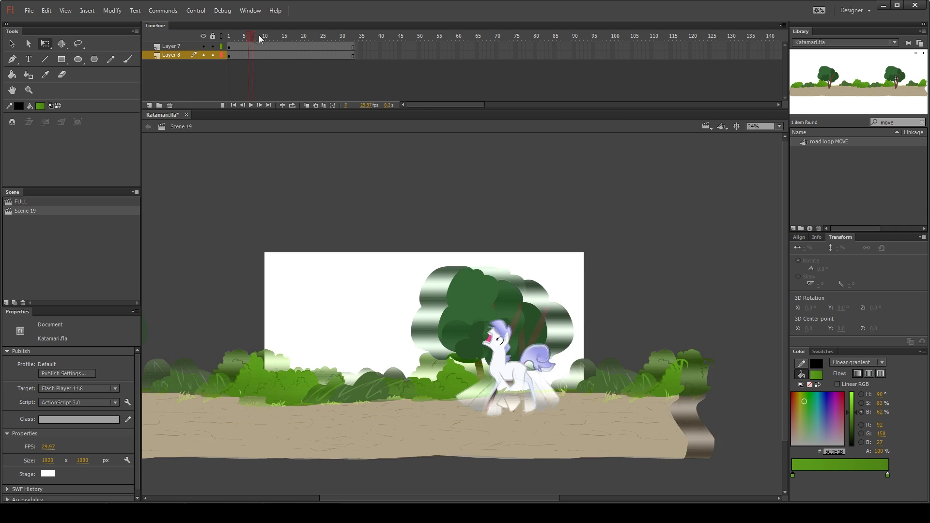
- Extend Layers 7 and 8 past frame 740 and play the scene to check the repeating road
left_click(617, 56)
left_click_drag(595, 40, 227, 47)
key("Return")
left_click_drag(449, 105, 583, 107)
left_click_drag(772, 46, 771, 55)
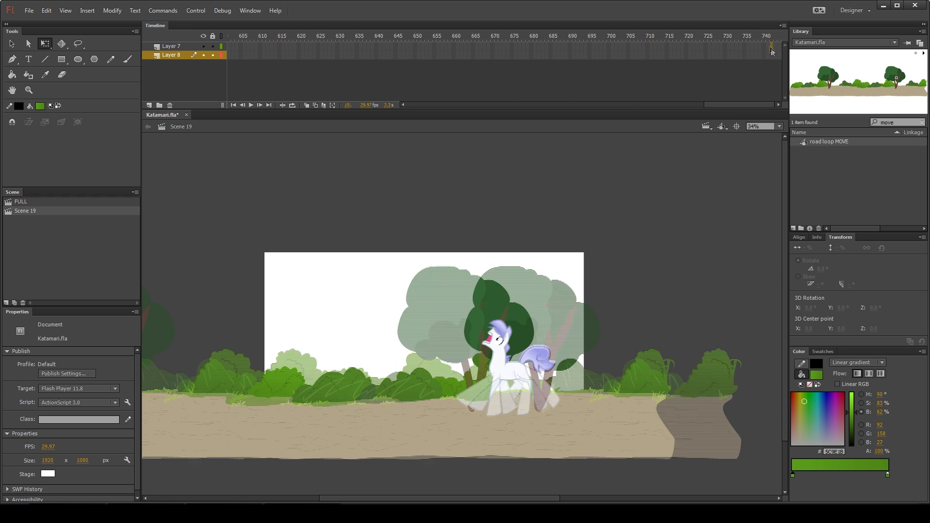
key("F5")
left_click_drag(583, 105, 287, 104)
key("Return")
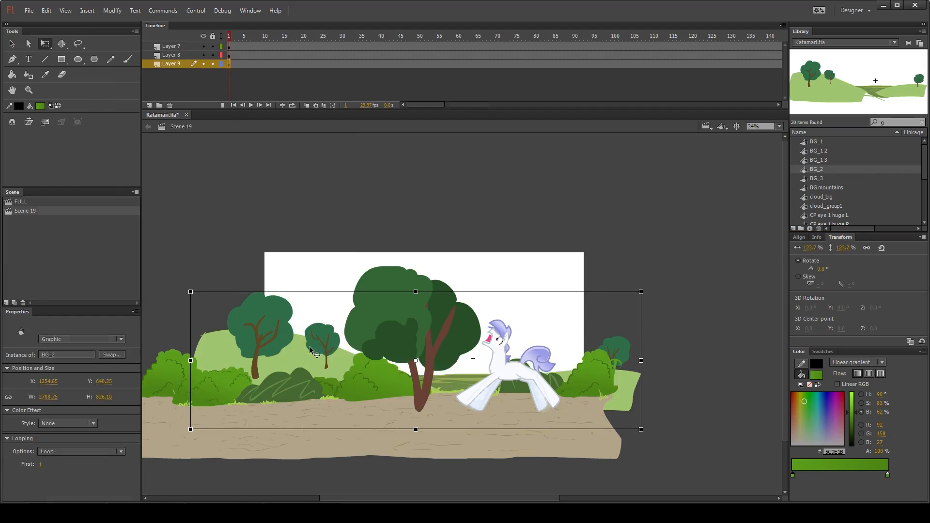
- Open the BG_2 hills symbol for editing and reshape the outer edges of the hills into tapered slopes
double_click(310, 348)
key("p")
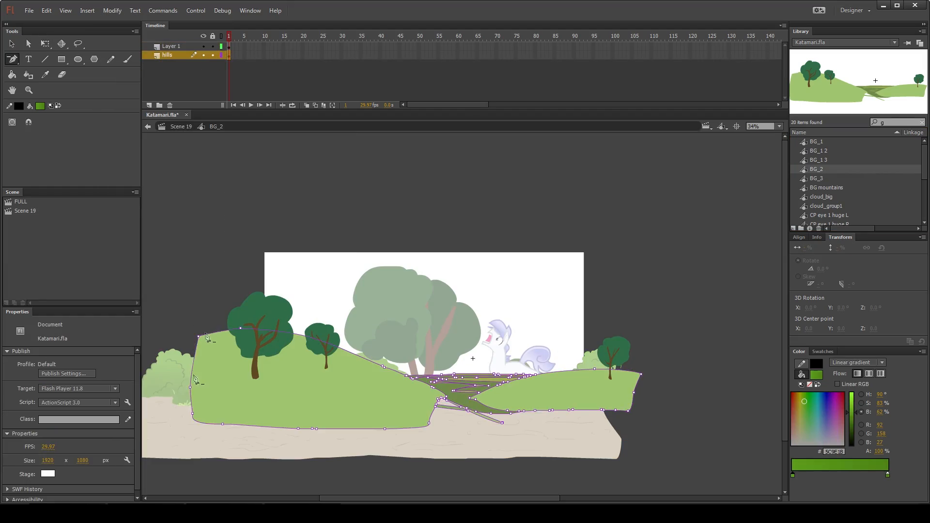
key("v")
- Paste a copy of the hills in place on a new layer and slide it sideways to continue the landscape
left_click(149, 105)
left_click(46, 10)
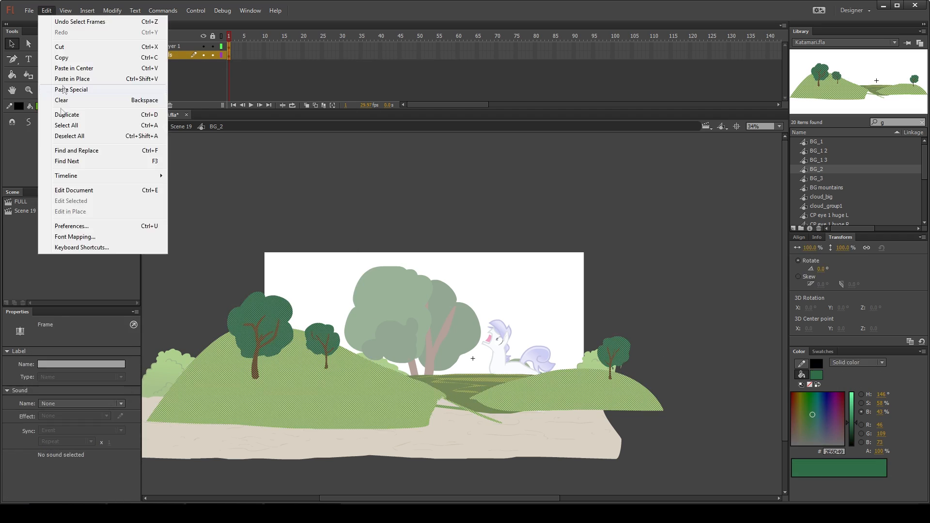
left_click(75, 79)
left_click(49, 364)
left_click_drag(439, 498, 358, 498)
left_click_drag(49, 364, 386, 363)
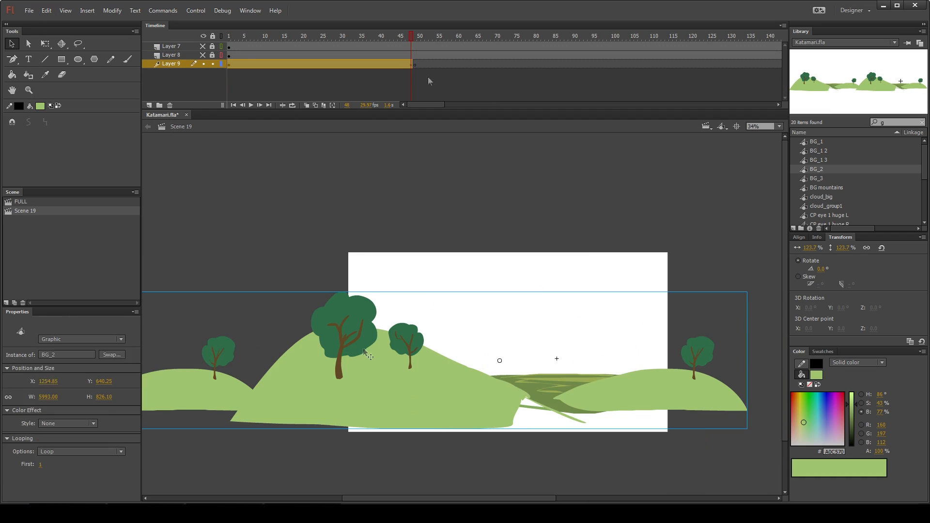
left_click(262, 68)
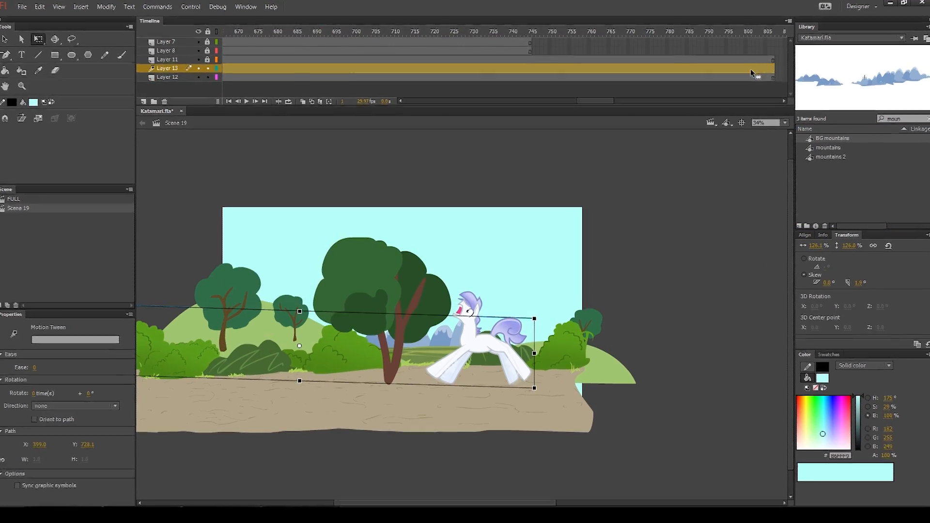
- Apply a motion tween to the mountains on Layer 13 through frame 807 and test the scene
left_click(757, 71)
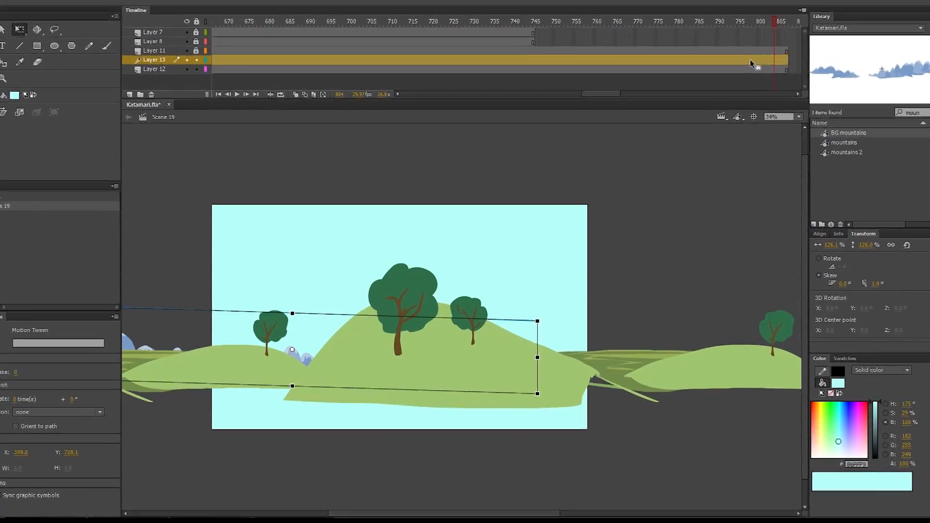
right_click(750, 61)
left_click(771, 69)
right_click(767, 61)
left_click(786, 67)
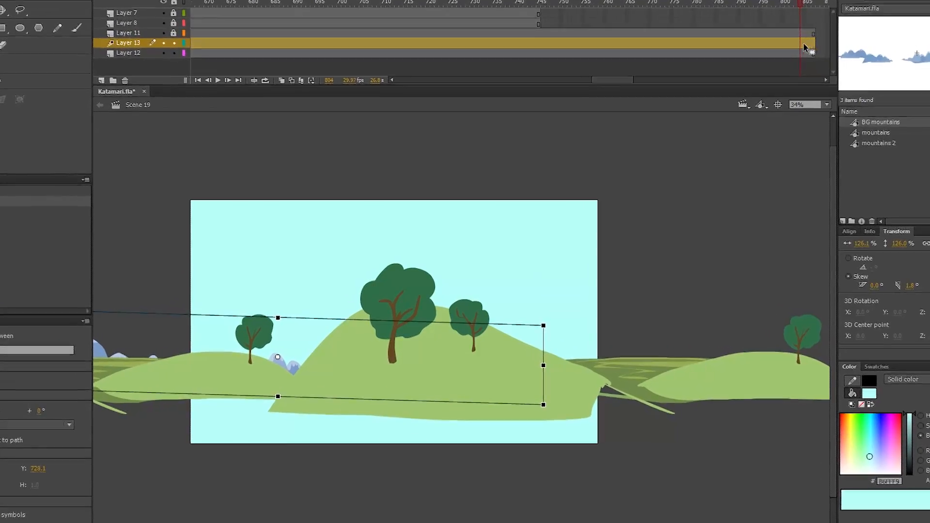
left_click(813, 44)
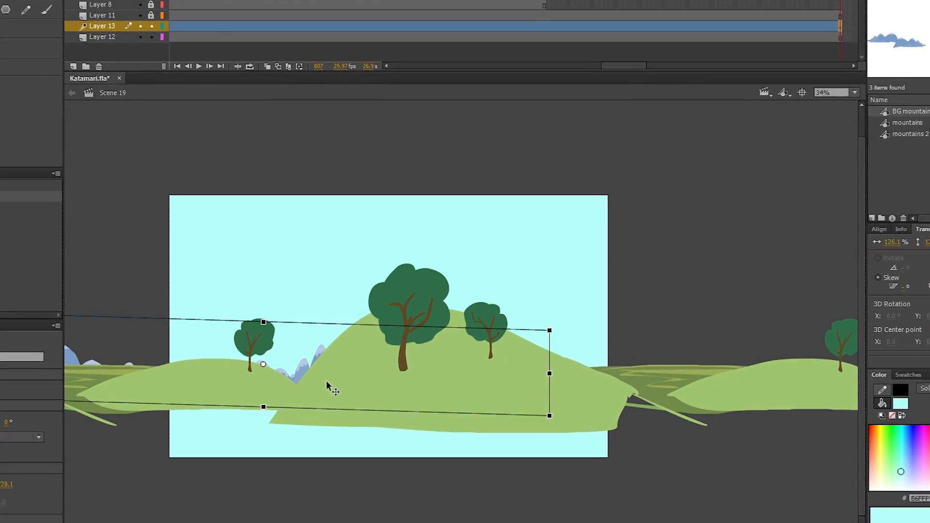
left_click(296, 370)
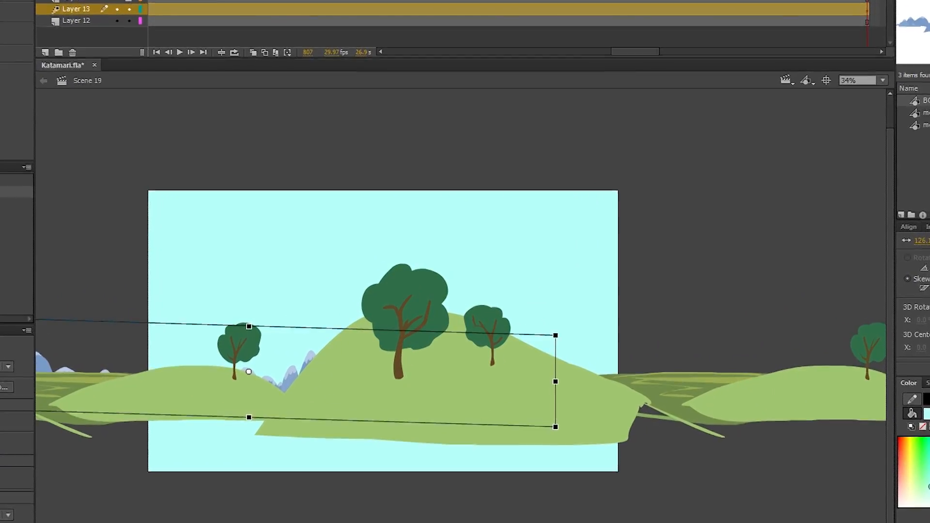
key("ctrl+Return")
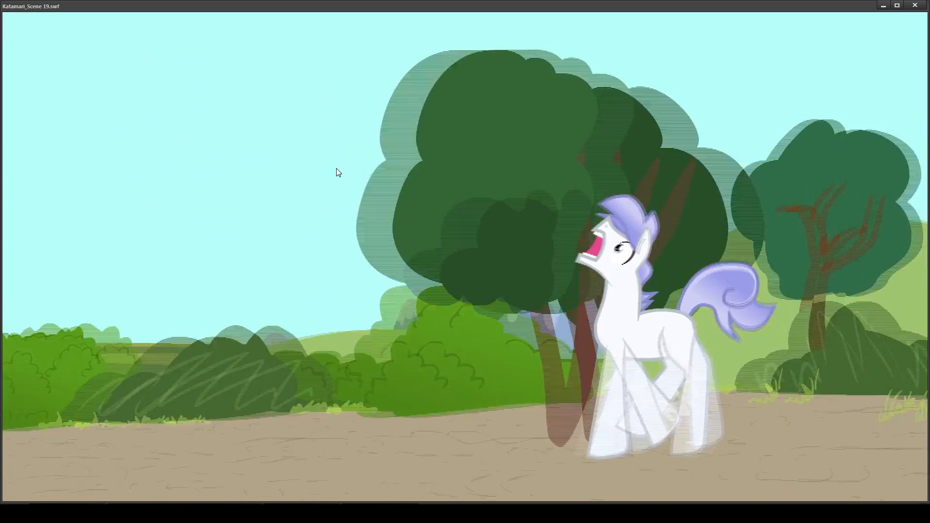